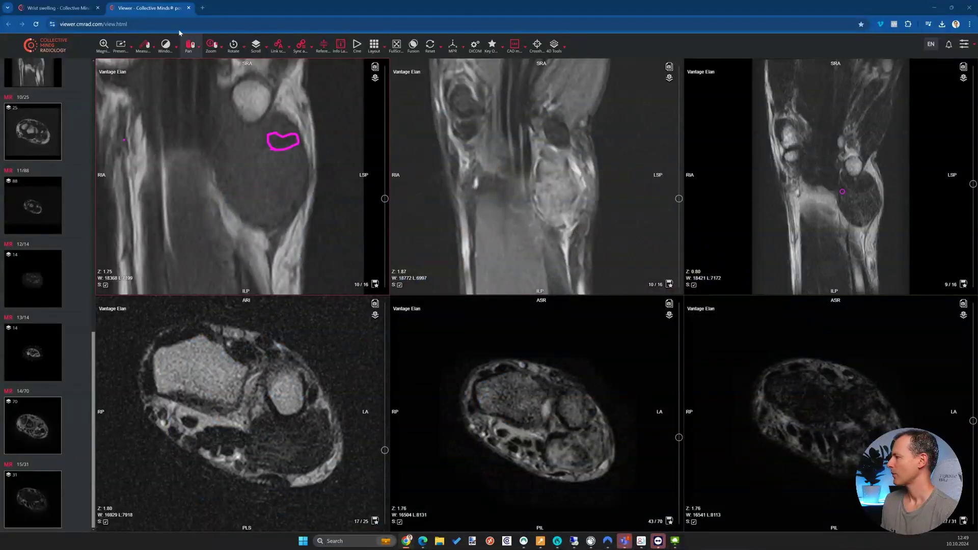
- Switch to the 'Wrist swelling' case page with its five MR series and '?ganglion cyst' note
{"action": "left_click", "coordinate": [52, 8]}
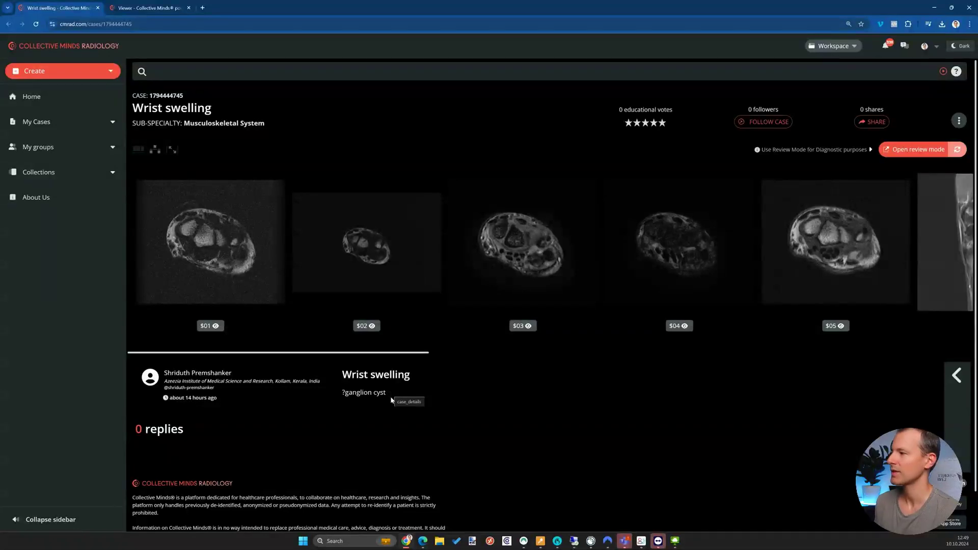
- Go back to the six-pane Viewer tab after rechecking the case page, and scroll the series list to the top
{"action": "left_click", "coordinate": [158, 8]}
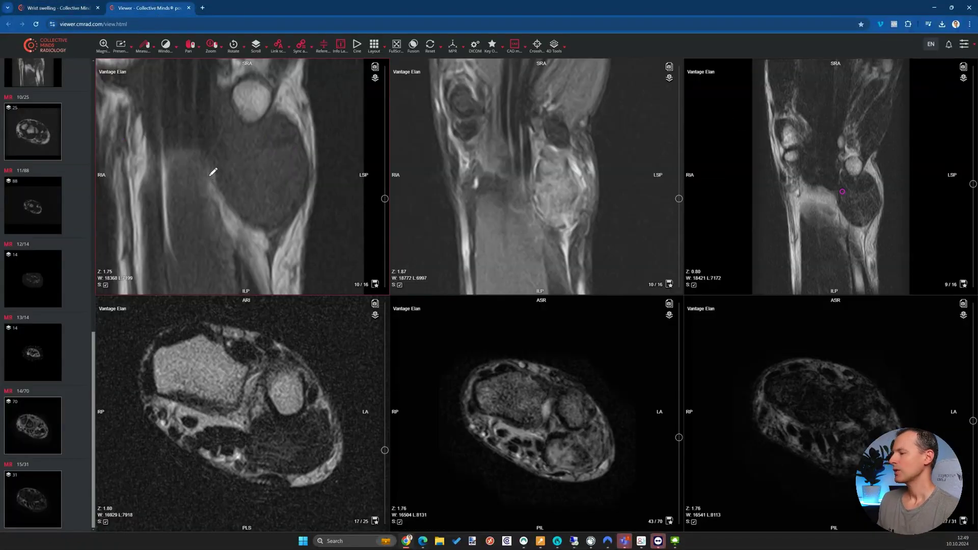
{"action": "left_click", "coordinate": [57, 7]}
{"action": "left_click", "coordinate": [162, 7]}
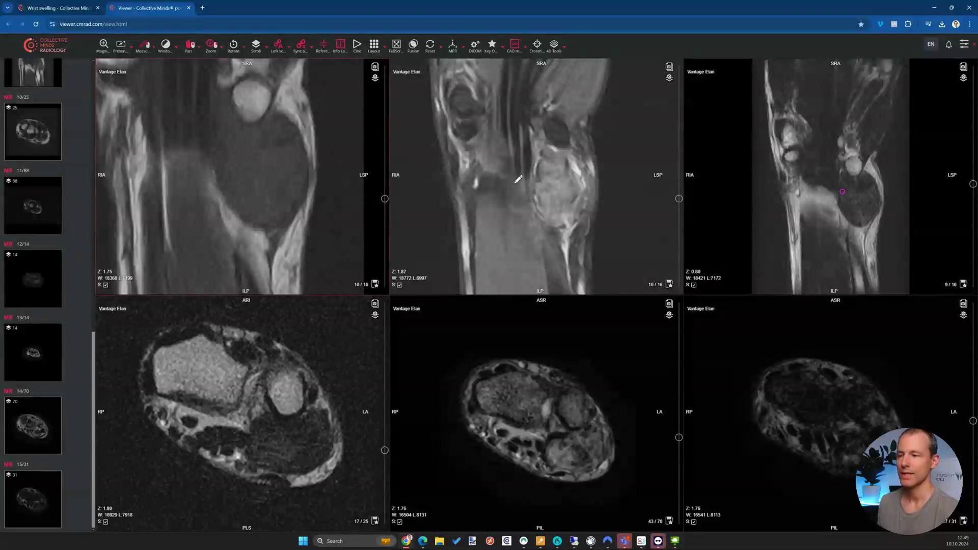
{"action": "scroll", "coordinate": [55, 162], "scroll_direction": "up", "scroll_amount": 10}
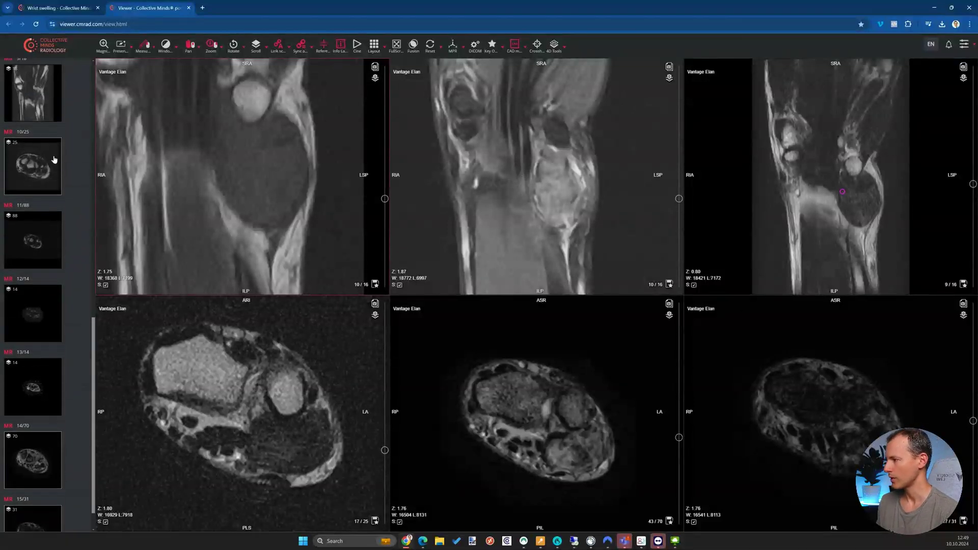
{"action": "scroll", "coordinate": [55, 161], "scroll_direction": "up", "scroll_amount": 5}
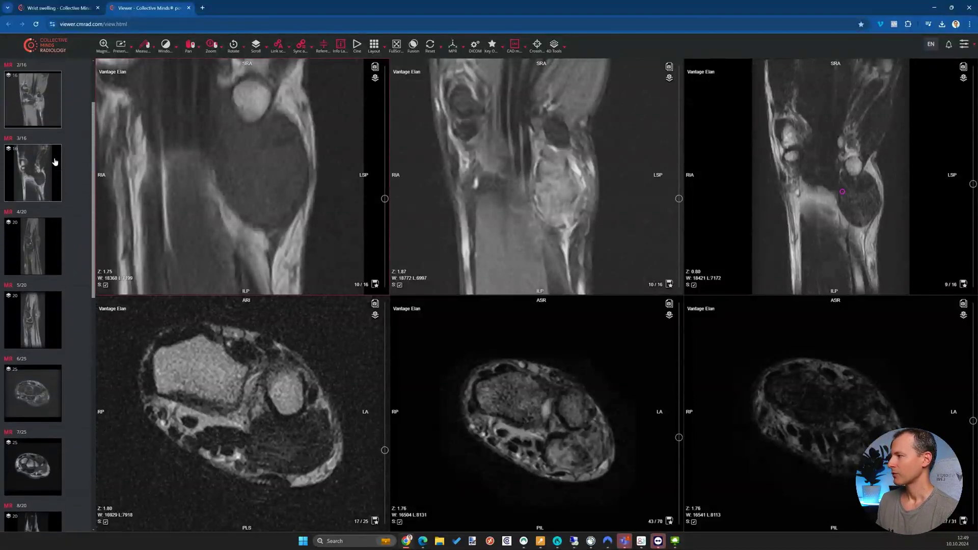
- Enlarge the top-left coronal series and outline the round structure with a freehand curve
{"action": "double_click", "coordinate": [232, 155]}
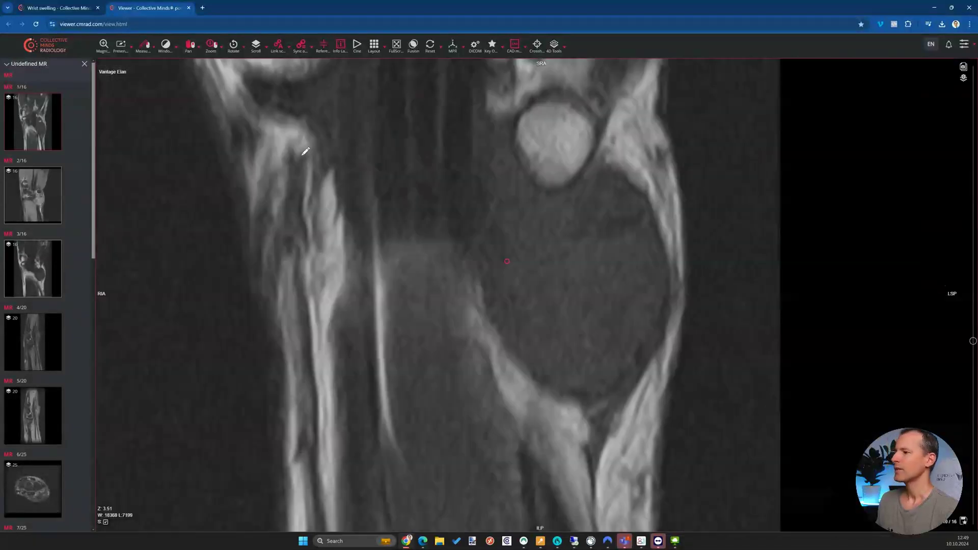
{"action": "scroll", "coordinate": [437, 200], "scroll_direction": "up", "scroll_amount": 2}
{"action": "scroll", "coordinate": [473, 197], "scroll_direction": "down", "scroll_amount": 1}
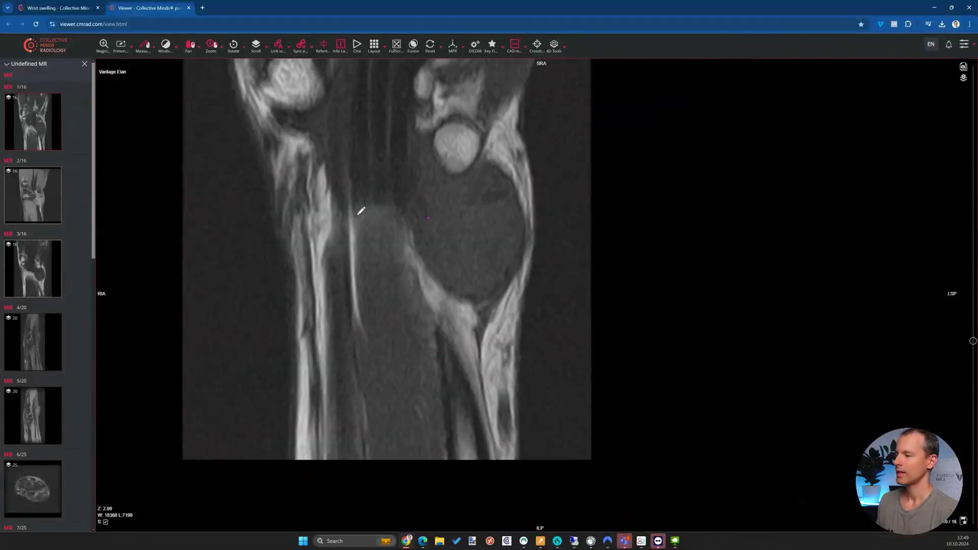
{"action": "mouse_move", "coordinate": [428, 172]}
{"action": "left_mouse_down"}
{"action": "mouse_move", "coordinate": [438, 280]}
{"action": "mouse_move", "coordinate": [496, 293]}
{"action": "mouse_move", "coordinate": [524, 233]}
{"action": "mouse_move", "coordinate": [488, 161]}
{"action": "left_mouse_up"}
- Draw small freehand loops around the suspected cyst and two other spots, then restore six panes
{"action": "scroll", "coordinate": [485, 166], "scroll_direction": "down", "scroll_amount": 4}
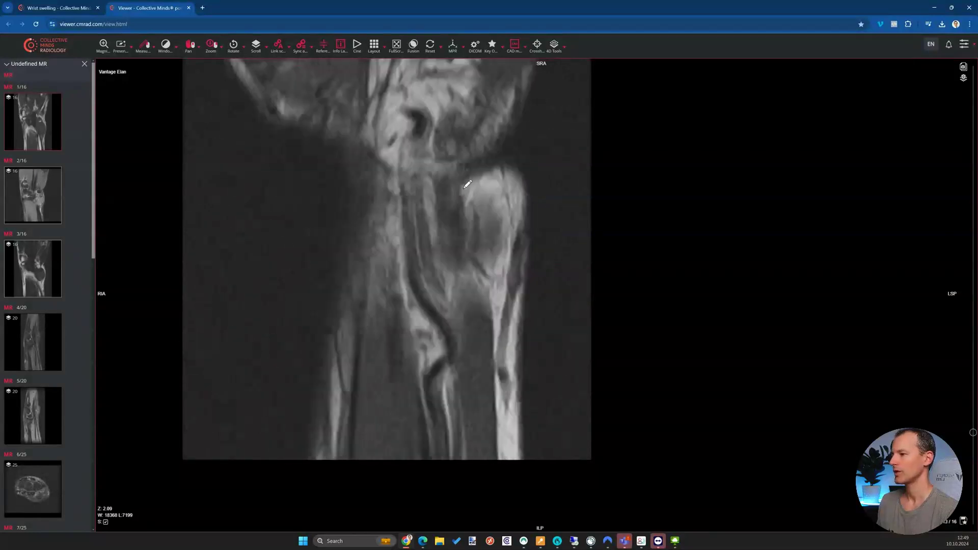
{"action": "scroll", "coordinate": [467, 187], "scroll_direction": "up", "scroll_amount": 3}
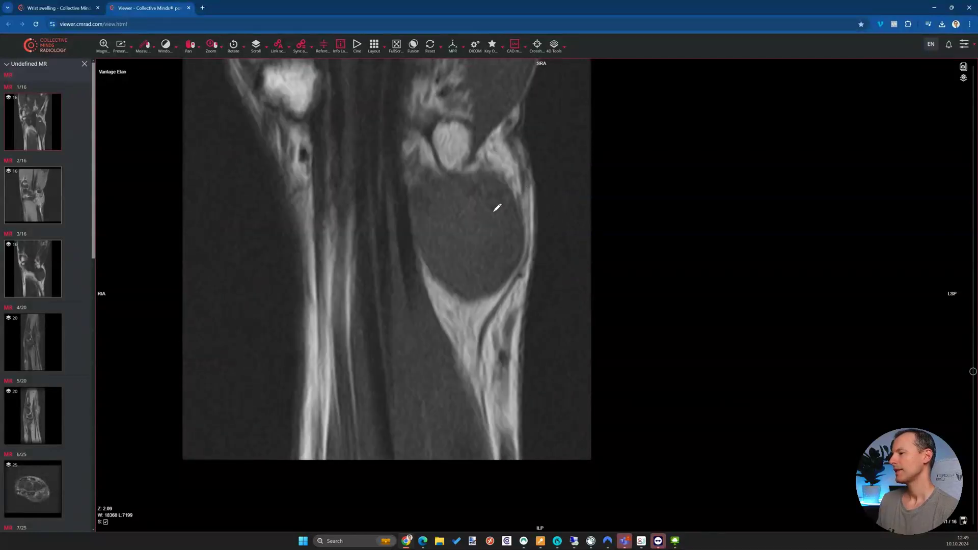
{"action": "mouse_move", "coordinate": [419, 393]}
{"action": "left_mouse_down"}
{"action": "mouse_move", "coordinate": [453, 414]}
{"action": "mouse_move", "coordinate": [427, 390]}
{"action": "left_mouse_up"}
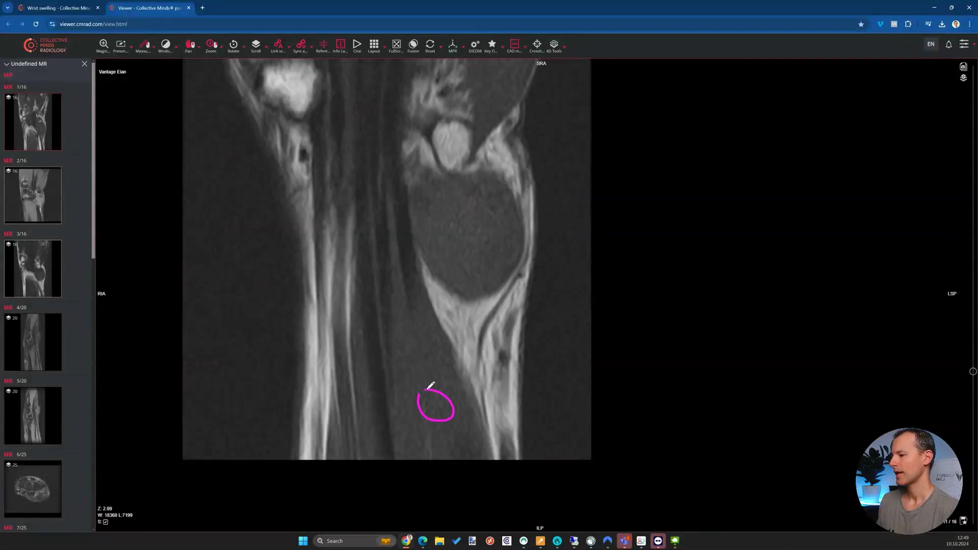
{"action": "left_click_drag", "start_coordinate": [467, 232], "coordinate": [479, 222]}
{"action": "left_click_drag", "start_coordinate": [493, 76], "coordinate": [500, 76]}
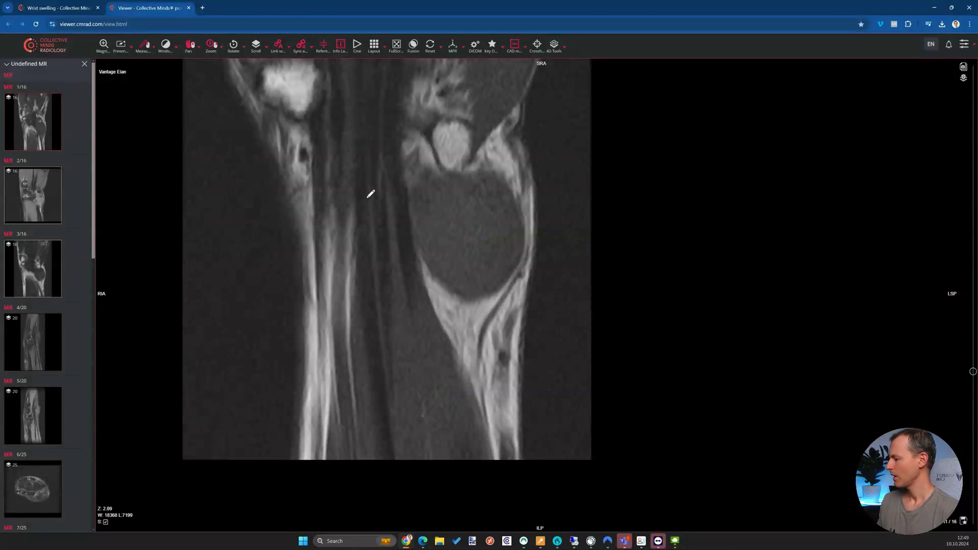
{"action": "double_click", "coordinate": [343, 194]}
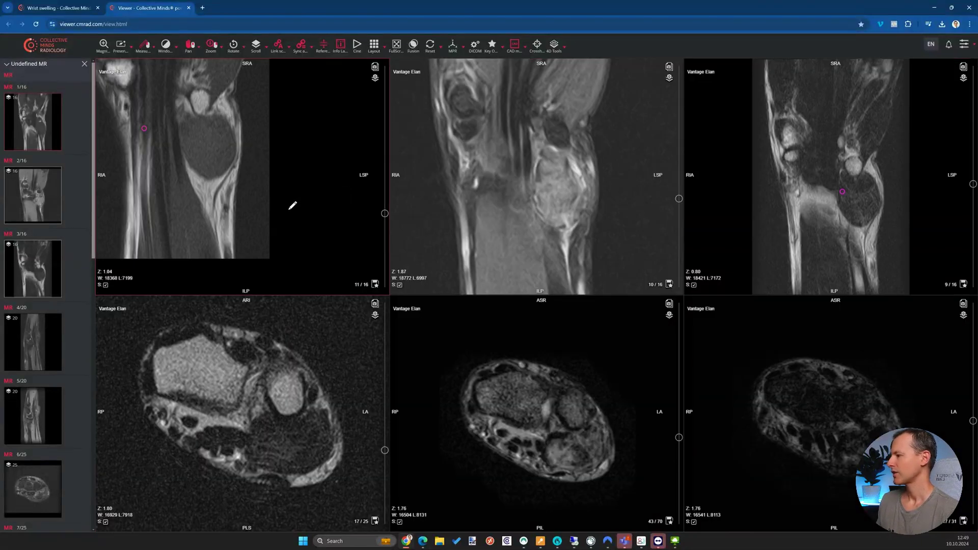
- Load axial series 7 into the lower-left pane and trace freehand contours around the dark mass
{"action": "scroll", "coordinate": [75, 375], "scroll_direction": "down", "scroll_amount": 5}
{"action": "left_click_drag", "start_coordinate": [22, 345], "coordinate": [195, 357]}
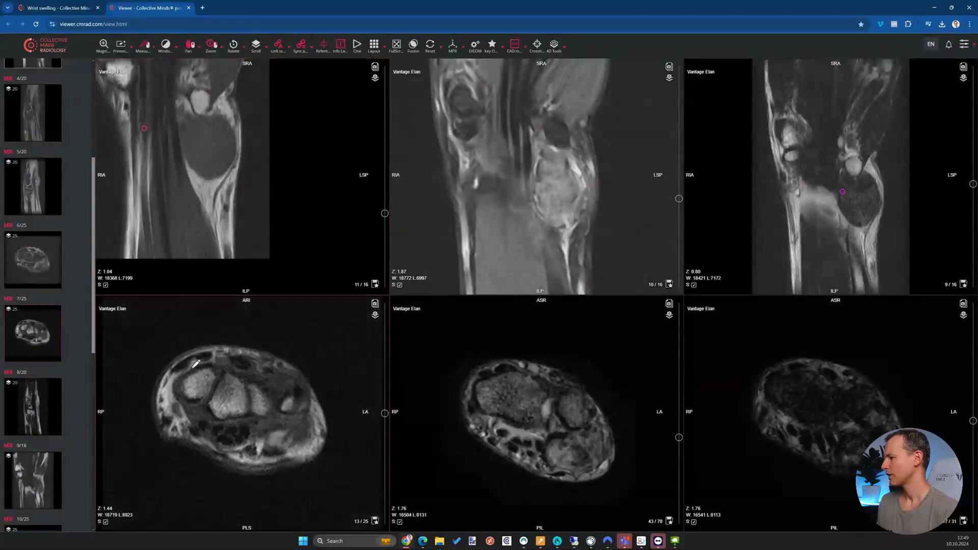
{"action": "mouse_move", "coordinate": [289, 422]}
{"action": "left_mouse_down"}
{"action": "mouse_move", "coordinate": [267, 418]}
{"action": "mouse_move", "coordinate": [267, 455]}
{"action": "mouse_move", "coordinate": [311, 458]}
{"action": "mouse_move", "coordinate": [325, 436]}
{"action": "mouse_move", "coordinate": [313, 400]}
{"action": "left_mouse_up"}
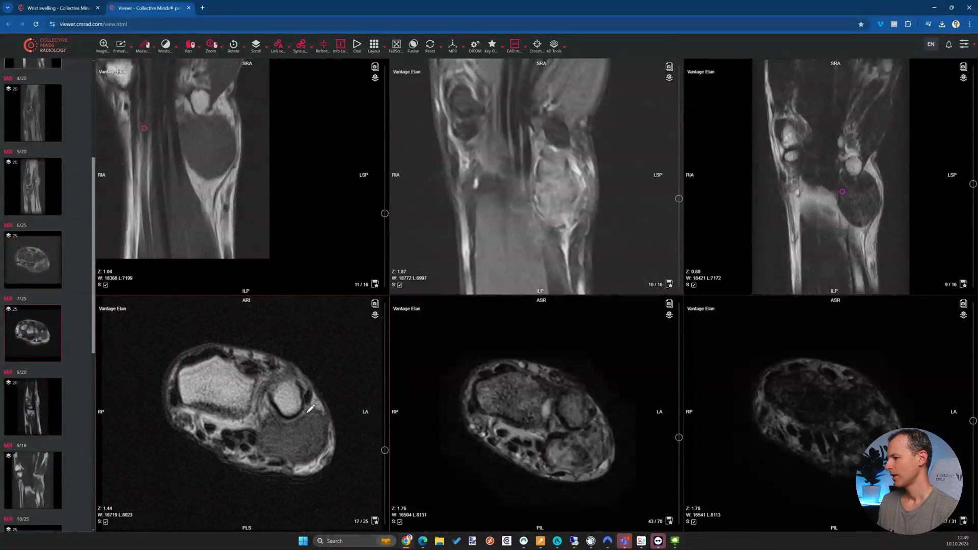
{"action": "scroll", "coordinate": [309, 411], "scroll_direction": "down", "scroll_amount": 4}
{"action": "scroll", "coordinate": [309, 411], "scroll_direction": "up", "scroll_amount": 8}
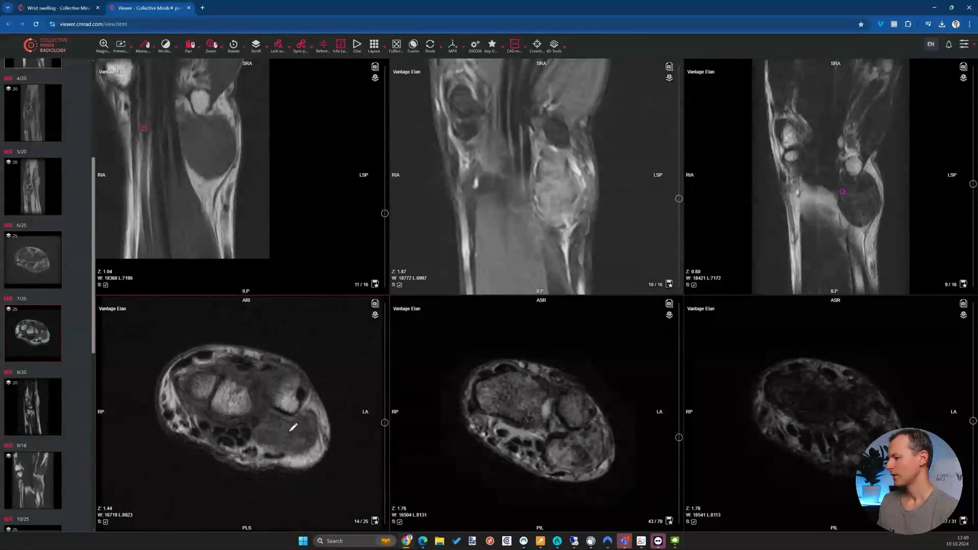
{"action": "scroll", "coordinate": [286, 436], "scroll_direction": "down", "scroll_amount": 11}
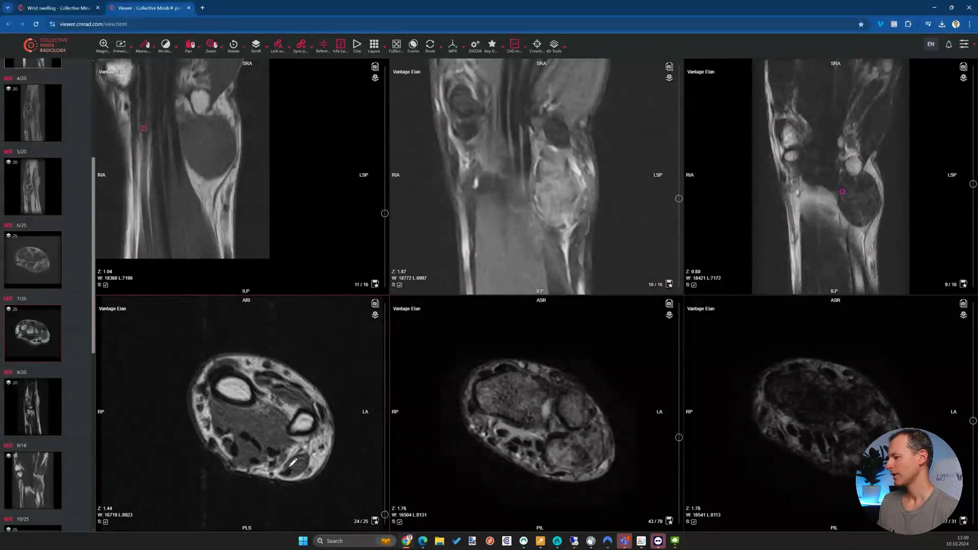
{"action": "scroll", "coordinate": [304, 462], "scroll_direction": "up", "scroll_amount": 7}
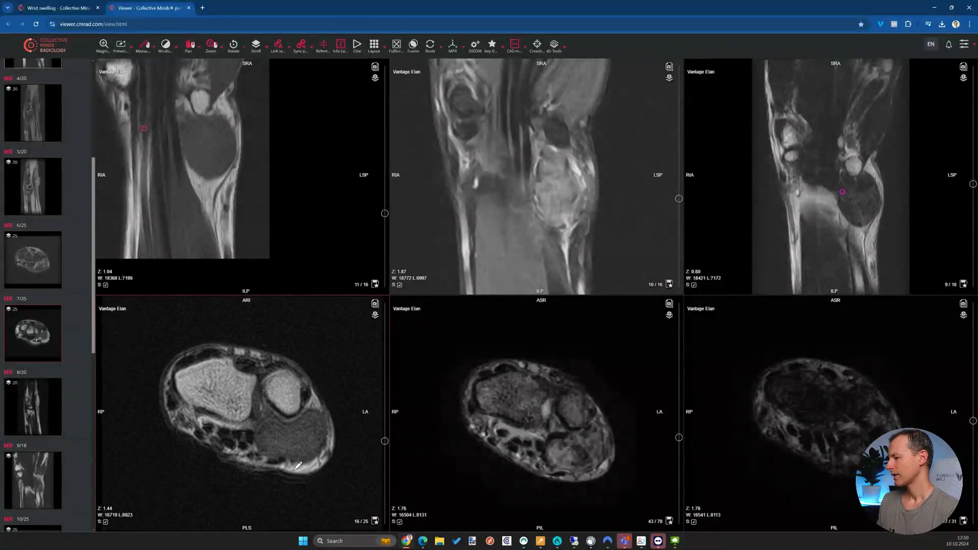
{"action": "scroll", "coordinate": [293, 443], "scroll_direction": "up", "scroll_amount": 1}
{"action": "mouse_move", "coordinate": [260, 418]}
{"action": "left_mouse_down"}
{"action": "mouse_move", "coordinate": [264, 453]}
{"action": "mouse_move", "coordinate": [303, 459]}
{"action": "mouse_move", "coordinate": [320, 445]}
{"action": "mouse_move", "coordinate": [322, 415]}
{"action": "mouse_move", "coordinate": [286, 416]}
{"action": "left_mouse_up"}
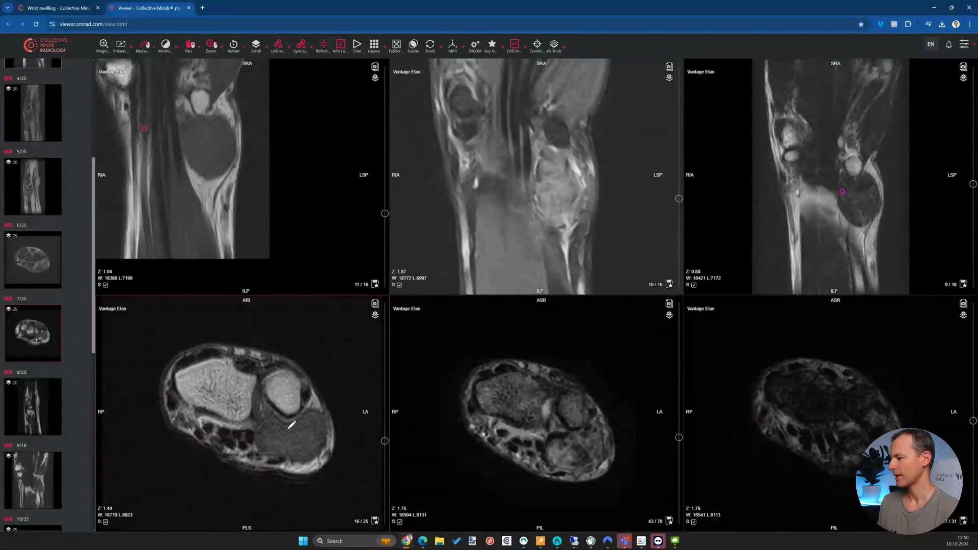
- Page through slices, outline the mass on the top-middle coronal image, and enlarge the top-right series
{"action": "scroll", "coordinate": [231, 129], "scroll_direction": "down", "scroll_amount": 2}
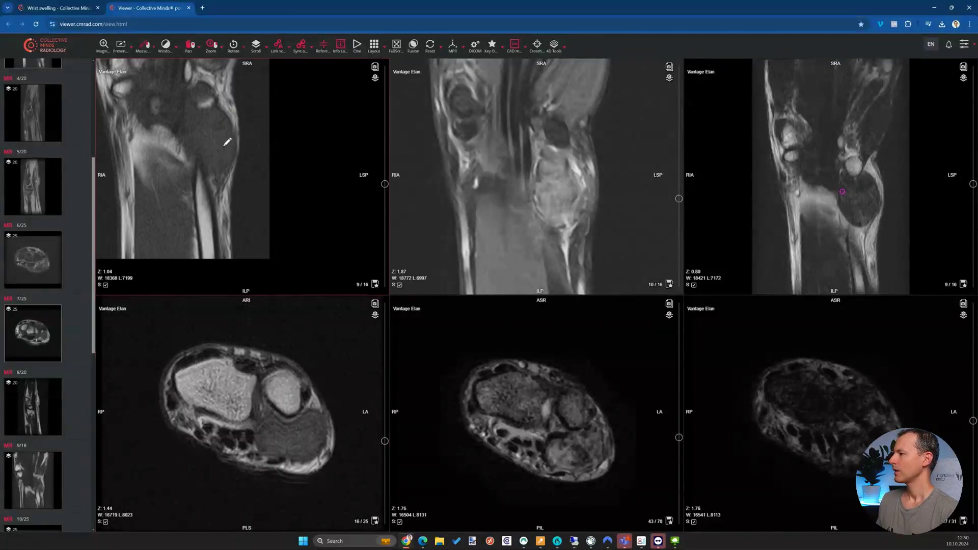
{"action": "scroll", "coordinate": [223, 149], "scroll_direction": "up", "scroll_amount": 2}
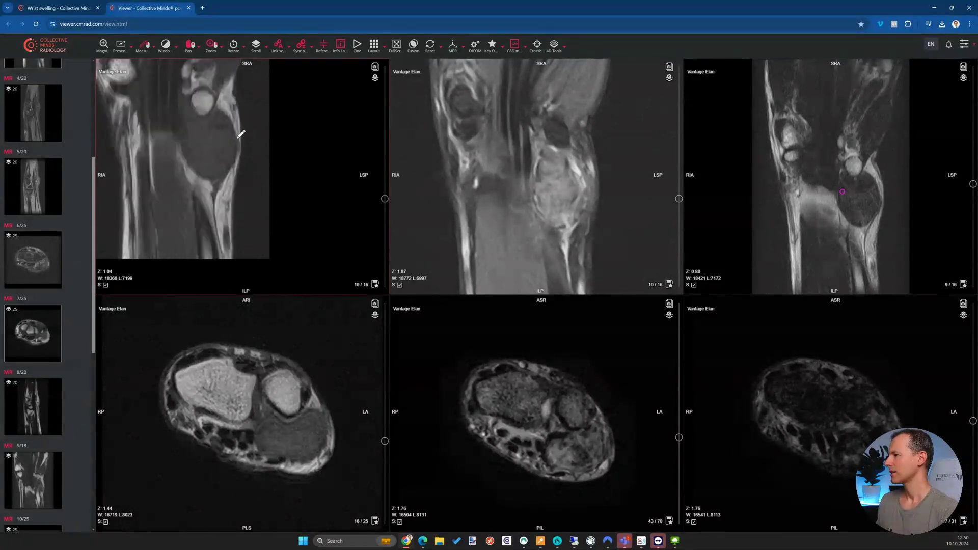
{"action": "scroll", "coordinate": [282, 351], "scroll_direction": "down", "scroll_amount": 1}
{"action": "scroll", "coordinate": [282, 350], "scroll_direction": "down", "scroll_amount": 2}
{"action": "scroll", "coordinate": [281, 350], "scroll_direction": "up", "scroll_amount": 3}
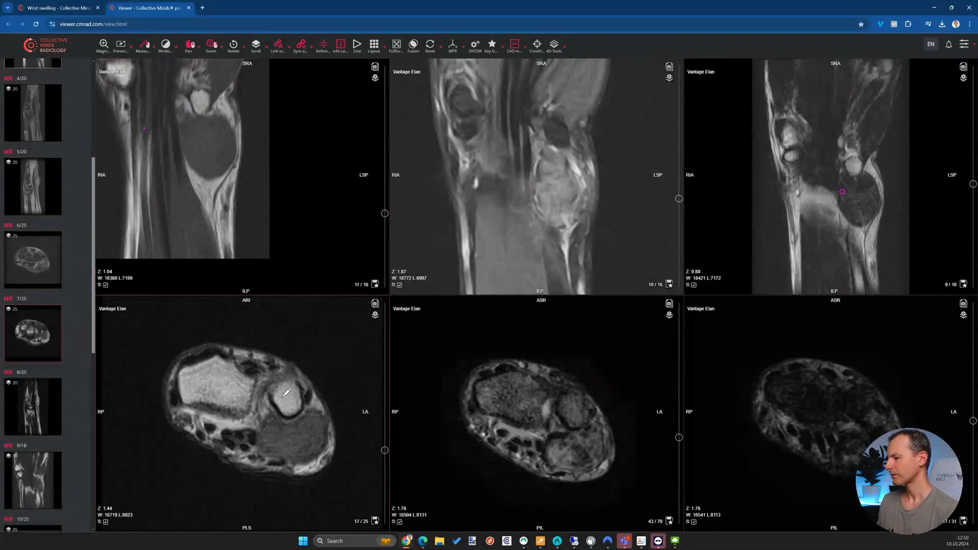
{"action": "scroll", "coordinate": [184, 169], "scroll_direction": "down", "scroll_amount": 1}
{"action": "scroll", "coordinate": [207, 162], "scroll_direction": "up", "scroll_amount": 1}
{"action": "scroll", "coordinate": [551, 162], "scroll_direction": "down", "scroll_amount": 1}
{"action": "scroll", "coordinate": [549, 169], "scroll_direction": "up", "scroll_amount": 1}
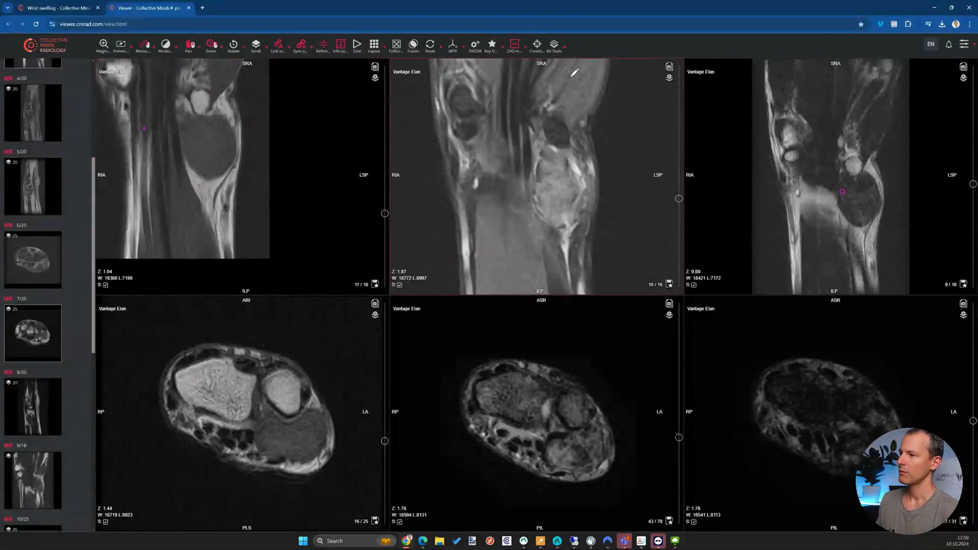
{"action": "scroll", "coordinate": [580, 147], "scroll_direction": "down", "scroll_amount": 2}
{"action": "scroll", "coordinate": [566, 155], "scroll_direction": "up", "scroll_amount": 2}
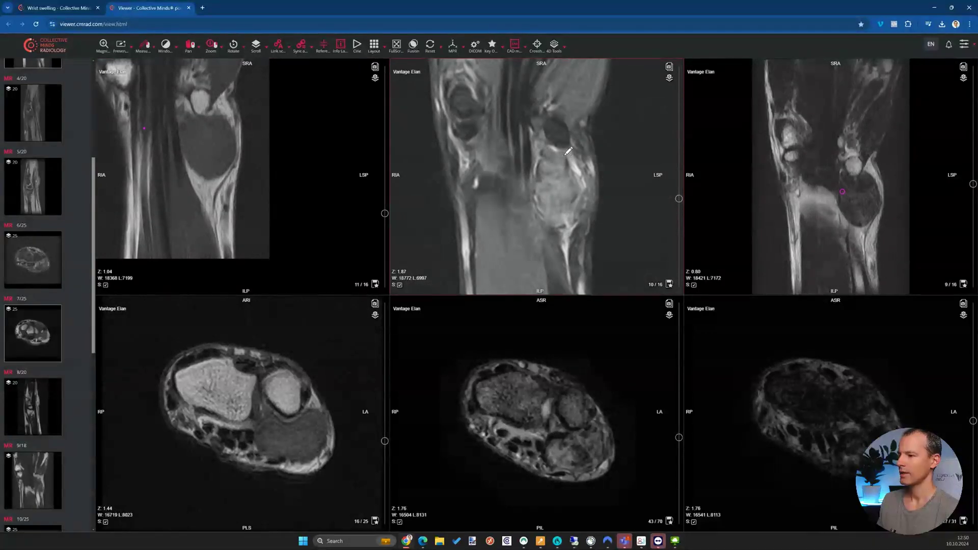
{"action": "scroll", "coordinate": [568, 151], "scroll_direction": "down", "scroll_amount": 1}
{"action": "scroll", "coordinate": [579, 213], "scroll_direction": "up", "scroll_amount": 1}
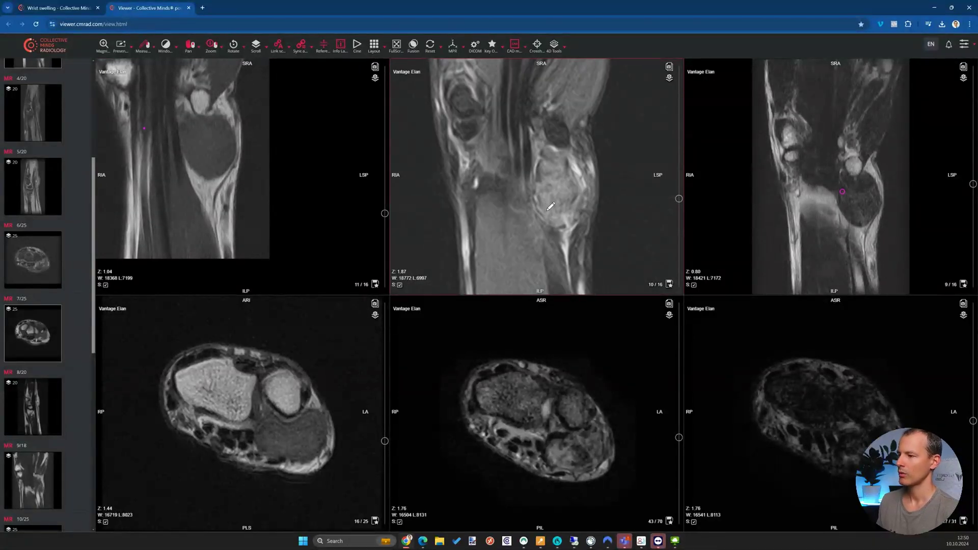
{"action": "scroll", "coordinate": [548, 179], "scroll_direction": "up", "scroll_amount": 1}
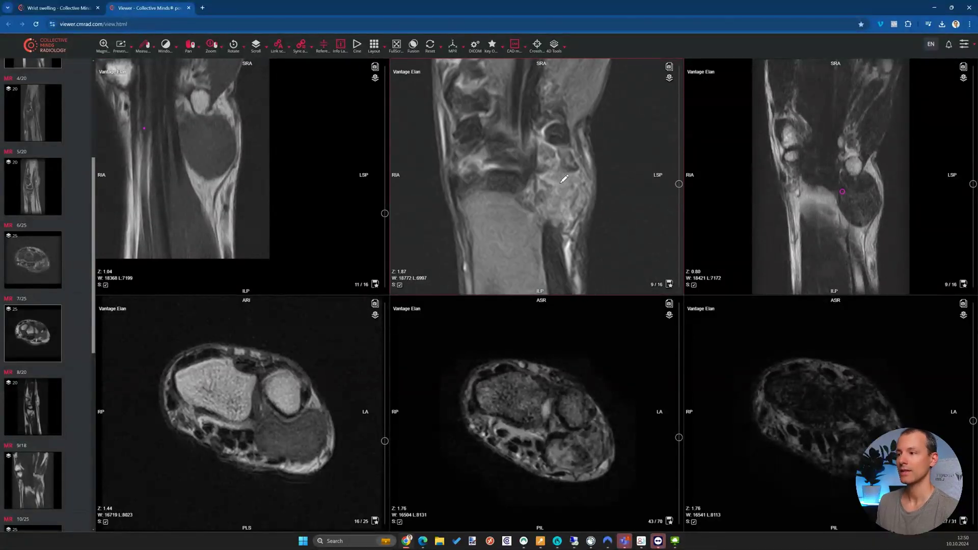
{"action": "scroll", "coordinate": [564, 179], "scroll_direction": "down", "scroll_amount": 1}
{"action": "mouse_move", "coordinate": [546, 146]}
{"action": "left_mouse_down"}
{"action": "mouse_move", "coordinate": [529, 185]}
{"action": "mouse_move", "coordinate": [539, 225]}
{"action": "mouse_move", "coordinate": [572, 230]}
{"action": "mouse_move", "coordinate": [593, 198]}
{"action": "mouse_move", "coordinate": [578, 160]}
{"action": "mouse_move", "coordinate": [536, 160]}
{"action": "left_mouse_up"}
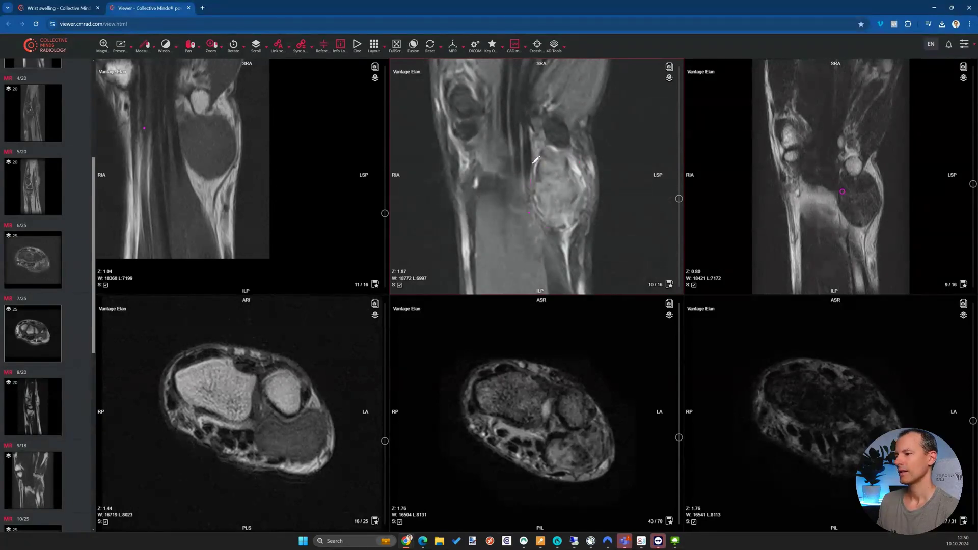
{"action": "double_click", "coordinate": [808, 159]}
- Mark a spot between the wrist bones freehand on the enlarged series, then restore six panes
{"action": "scroll", "coordinate": [654, 304], "scroll_direction": "up", "scroll_amount": 3}
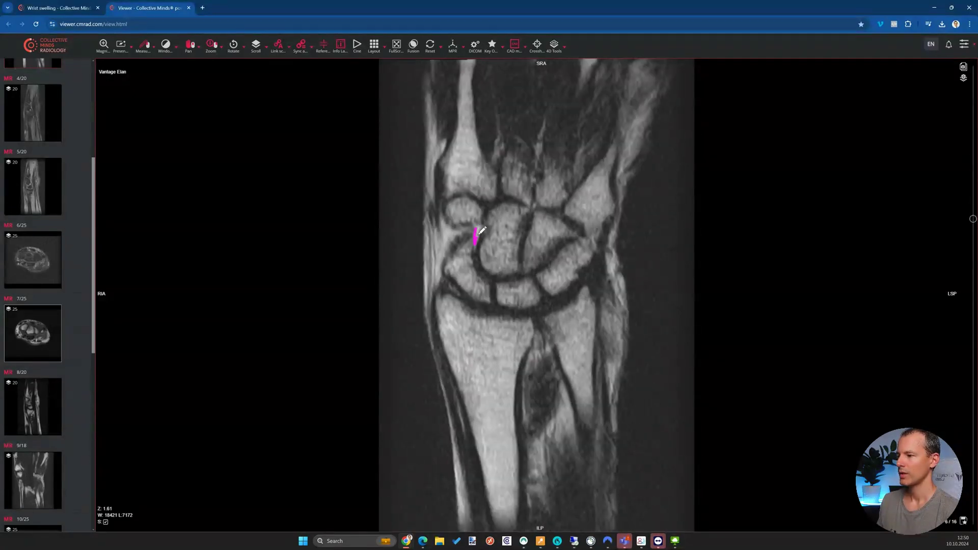
{"action": "scroll", "coordinate": [574, 299], "scroll_direction": "down", "scroll_amount": 2}
{"action": "left_click_drag", "start_coordinate": [664, 296], "coordinate": [616, 327]}
{"action": "scroll", "coordinate": [553, 334], "scroll_direction": "down", "scroll_amount": 1}
{"action": "scroll", "coordinate": [558, 341], "scroll_direction": "up", "scroll_amount": 1}
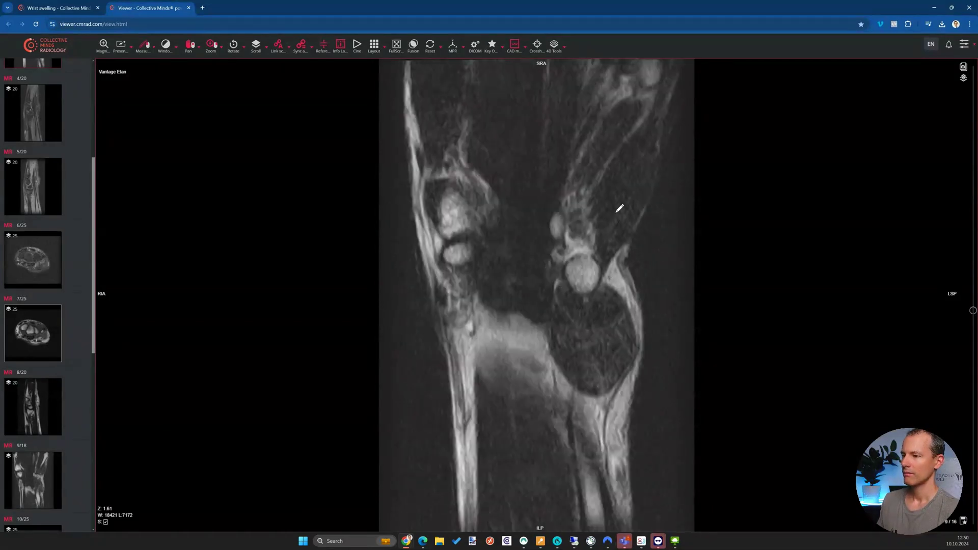
{"action": "double_click", "coordinate": [610, 321]}
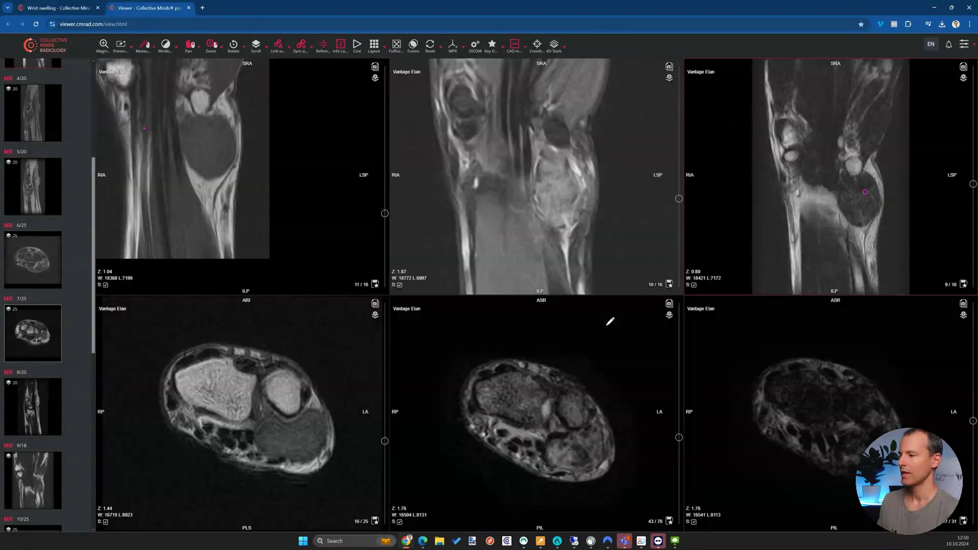
- Page through the six-pane slices and load series 11 into the lower-left pane
{"action": "scroll", "coordinate": [829, 188], "scroll_direction": "up", "scroll_amount": 1}
{"action": "scroll", "coordinate": [350, 406], "scroll_direction": "up", "scroll_amount": 1}
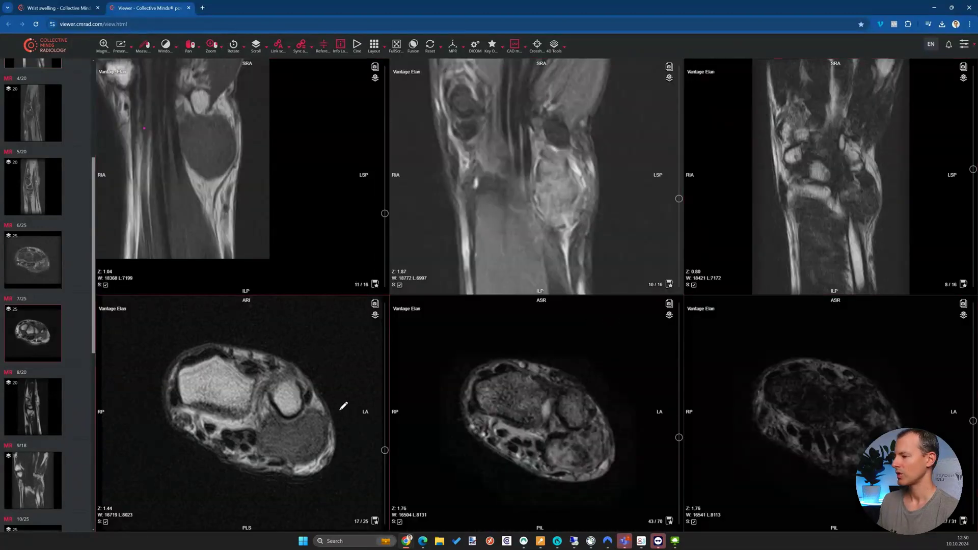
{"action": "scroll", "coordinate": [830, 204], "scroll_direction": "down", "scroll_amount": 1}
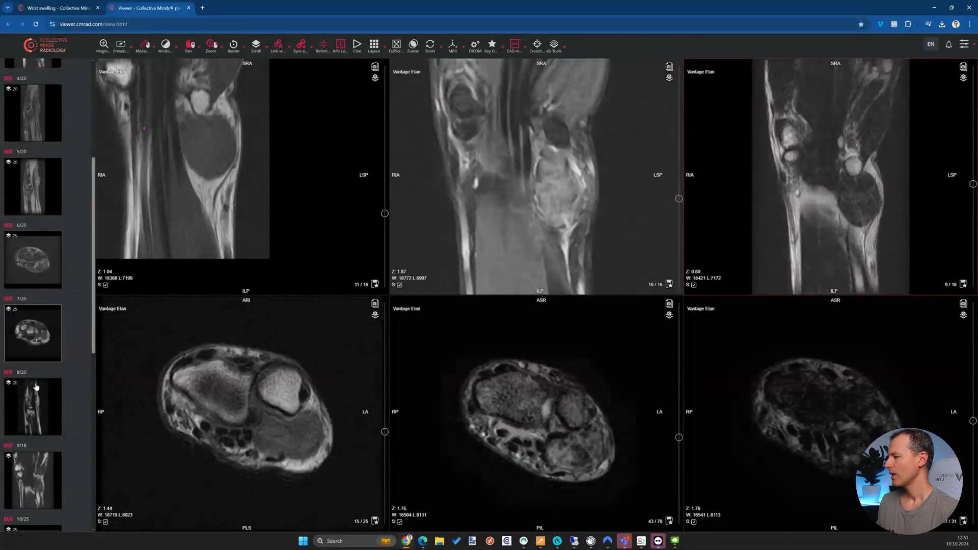
{"action": "scroll", "coordinate": [37, 387], "scroll_direction": "down", "scroll_amount": 5}
{"action": "double_click", "coordinate": [33, 388]}
- Load axial series 12 into the lower-left and lower-middle panes and scroll its slices
{"action": "double_click", "coordinate": [41, 467]}
{"action": "left_click_drag", "start_coordinate": [40, 466], "coordinate": [437, 432]}
{"action": "scroll", "coordinate": [338, 438], "scroll_direction": "down", "scroll_amount": 2}
{"action": "scroll", "coordinate": [485, 435], "scroll_direction": "down", "scroll_amount": 3}
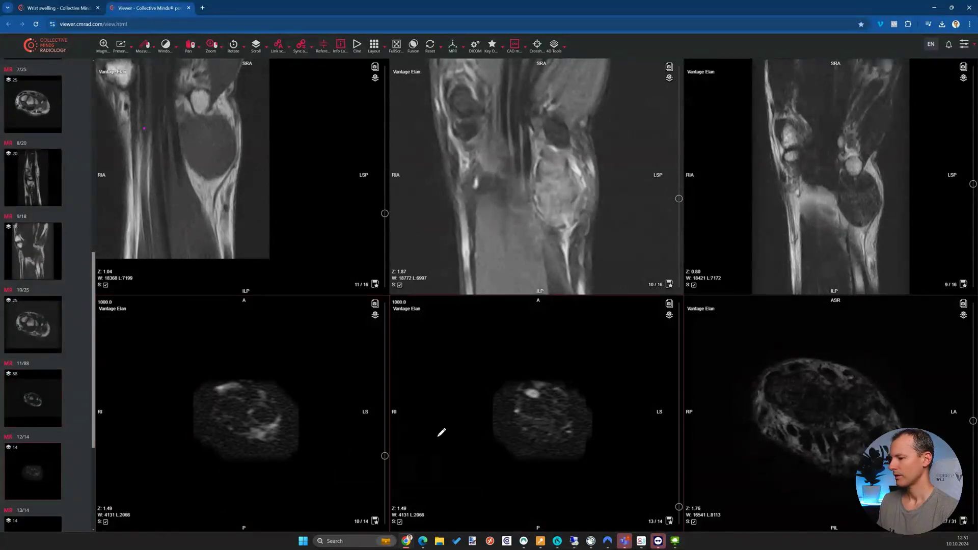
{"action": "scroll", "coordinate": [34, 466], "scroll_direction": "down", "scroll_amount": 2}
- Bring in axial series 13 and draw a freehand contour around the suspected cyst
{"action": "left_click_drag", "start_coordinate": [34, 466], "coordinate": [563, 448]}
{"action": "scroll", "coordinate": [566, 448], "scroll_direction": "up", "scroll_amount": 2}
{"action": "scroll", "coordinate": [566, 448], "scroll_direction": "up", "scroll_amount": 3}
{"action": "mouse_move", "coordinate": [558, 395]}
{"action": "left_mouse_down"}
{"action": "mouse_move", "coordinate": [528, 405]}
{"action": "mouse_move", "coordinate": [517, 432]}
{"action": "mouse_move", "coordinate": [562, 431]}
{"action": "mouse_move", "coordinate": [555, 393]}
{"action": "left_mouse_up"}
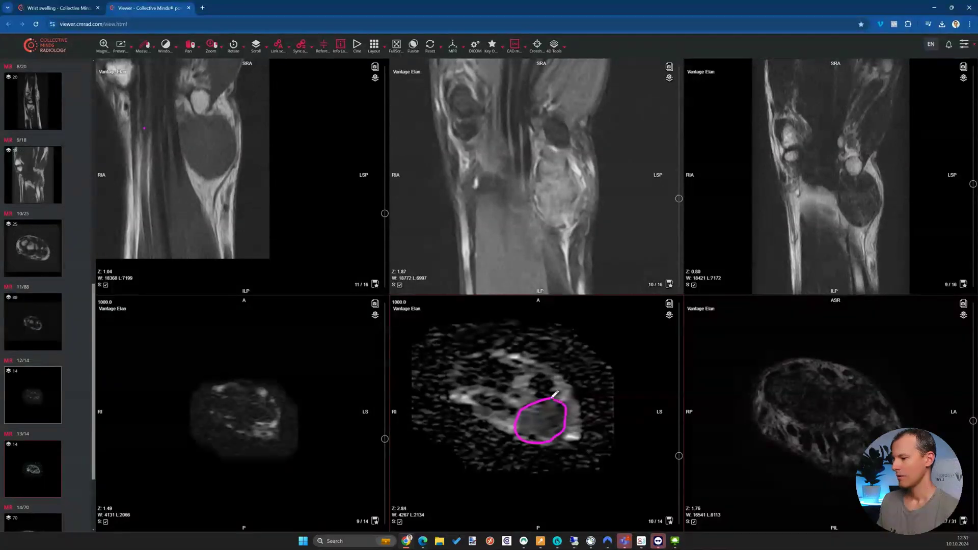
{"action": "mouse_move", "coordinate": [280, 406]}
{"action": "left_mouse_down"}
{"action": "mouse_move", "coordinate": [252, 432]}
{"action": "mouse_move", "coordinate": [288, 408]}
{"action": "left_mouse_up"}
- Put series 10 in the lower-left pane and series 11 in the lower-middle pane
{"action": "scroll", "coordinate": [296, 438], "scroll_direction": "down", "scroll_amount": 2}
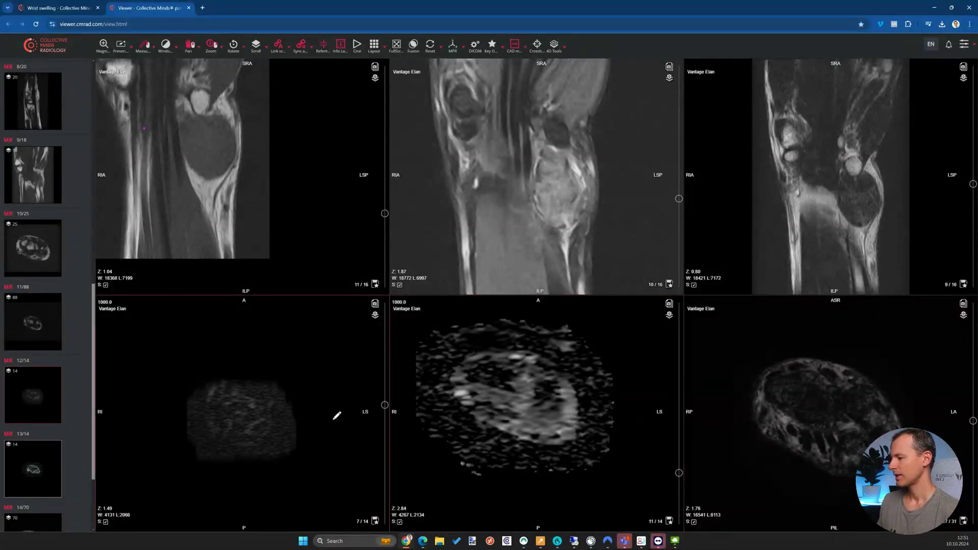
{"action": "scroll", "coordinate": [281, 415], "scroll_direction": "up", "scroll_amount": 1}
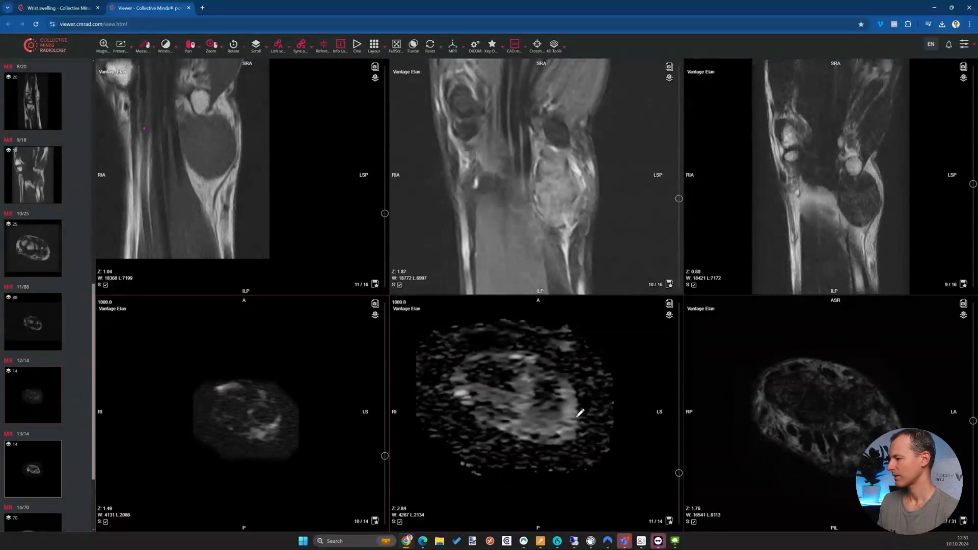
{"action": "scroll", "coordinate": [47, 309], "scroll_direction": "up", "scroll_amount": 1}
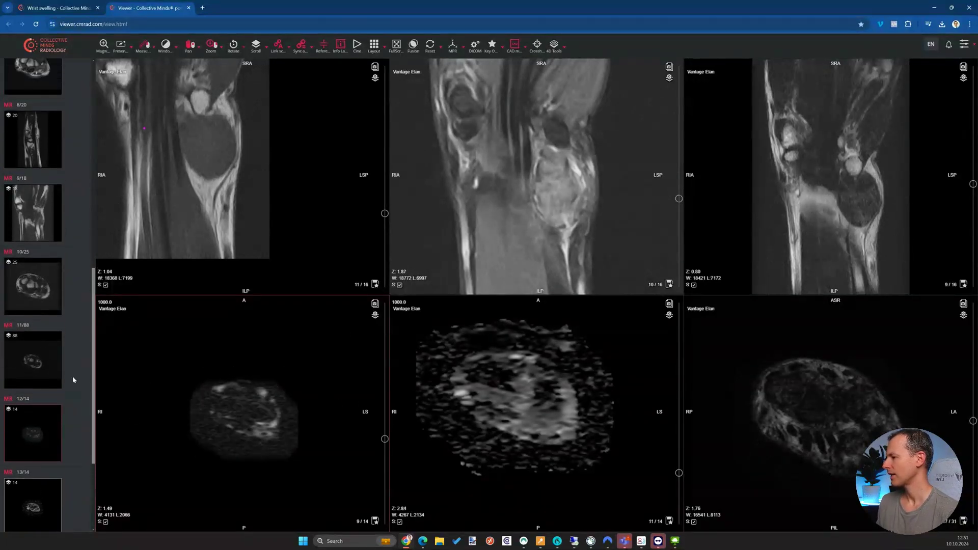
{"action": "scroll", "coordinate": [315, 431], "scroll_direction": "up", "scroll_amount": 1}
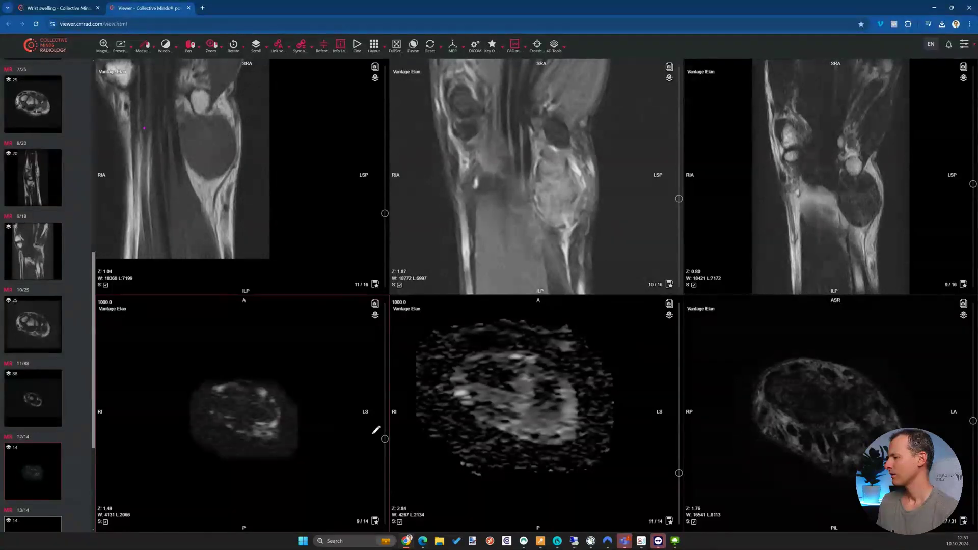
{"action": "left_click_drag", "start_coordinate": [30, 334], "coordinate": [222, 437]}
{"action": "left_click_drag", "start_coordinate": [35, 400], "coordinate": [430, 414]}
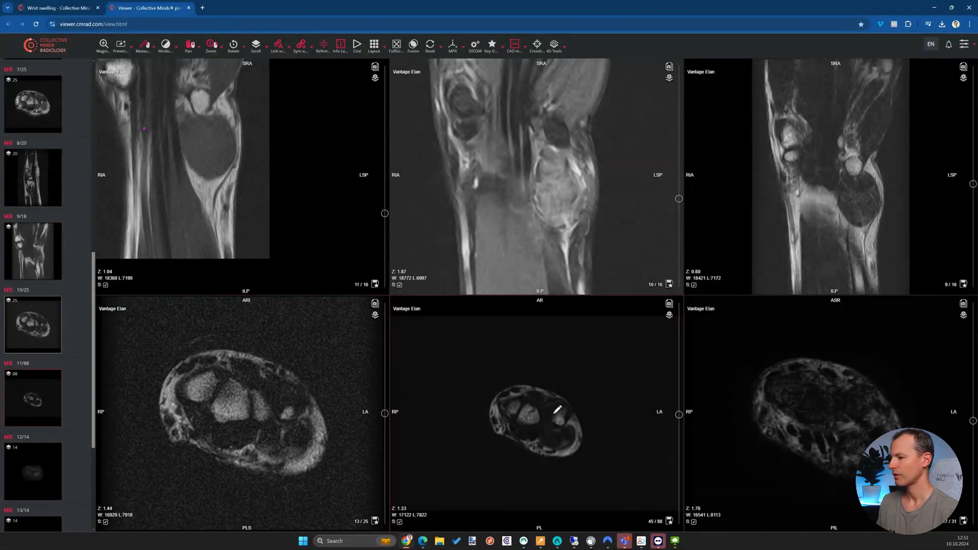
- Enlarge axial series 11 to fill the viewer and adjust its view along the right edge
{"action": "scroll", "coordinate": [558, 409], "scroll_direction": "up", "scroll_amount": 3}
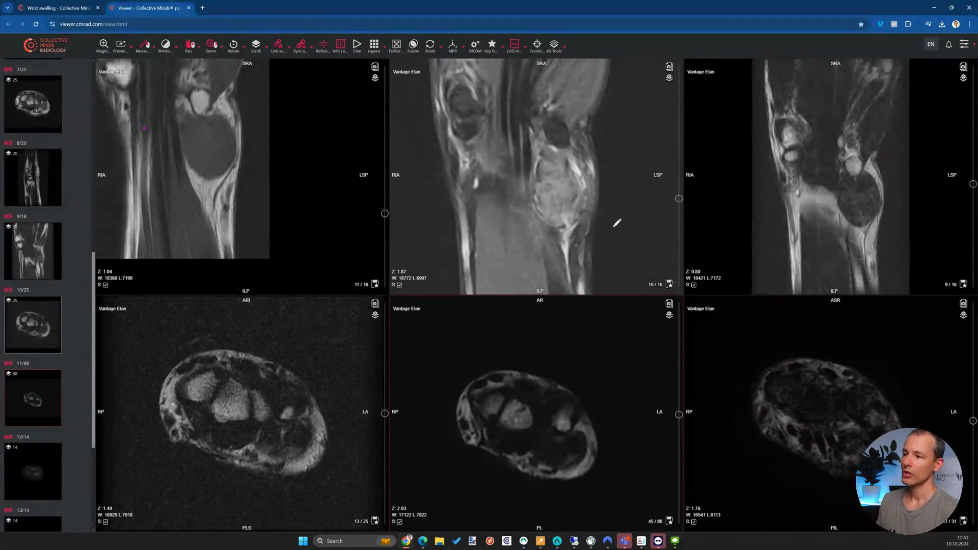
{"action": "double_click", "coordinate": [543, 351]}
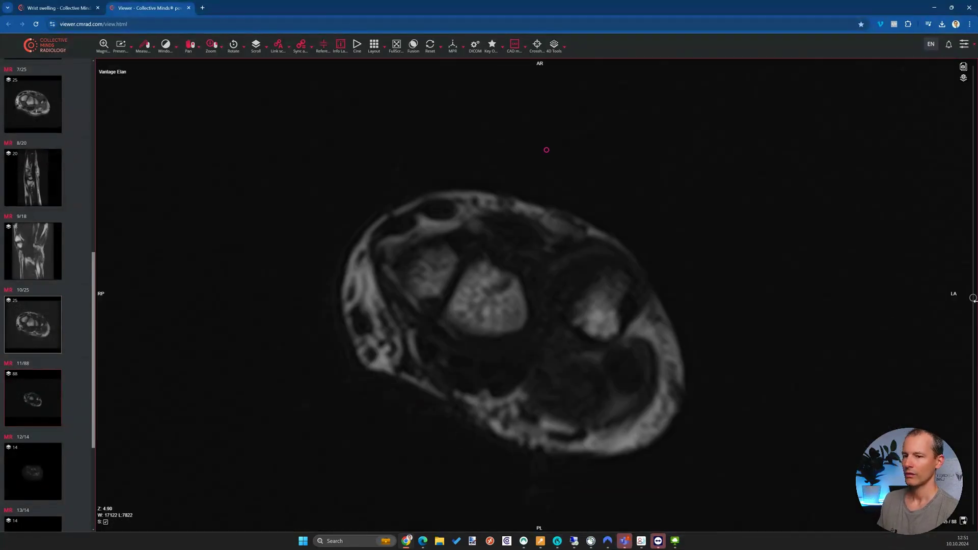
{"action": "left_click_drag", "start_coordinate": [973, 299], "coordinate": [973, 468]}
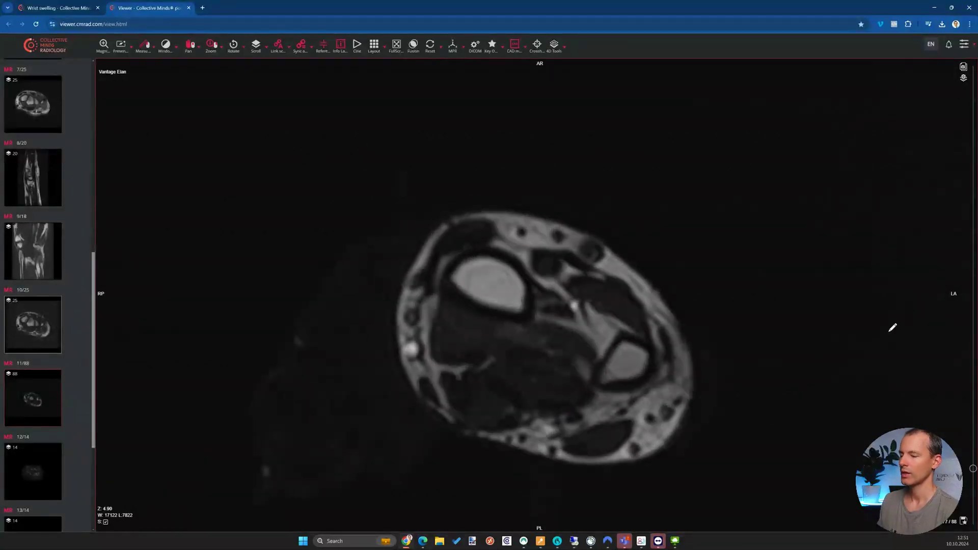
{"action": "left_click_drag", "start_coordinate": [973, 468], "coordinate": [972, 444]}
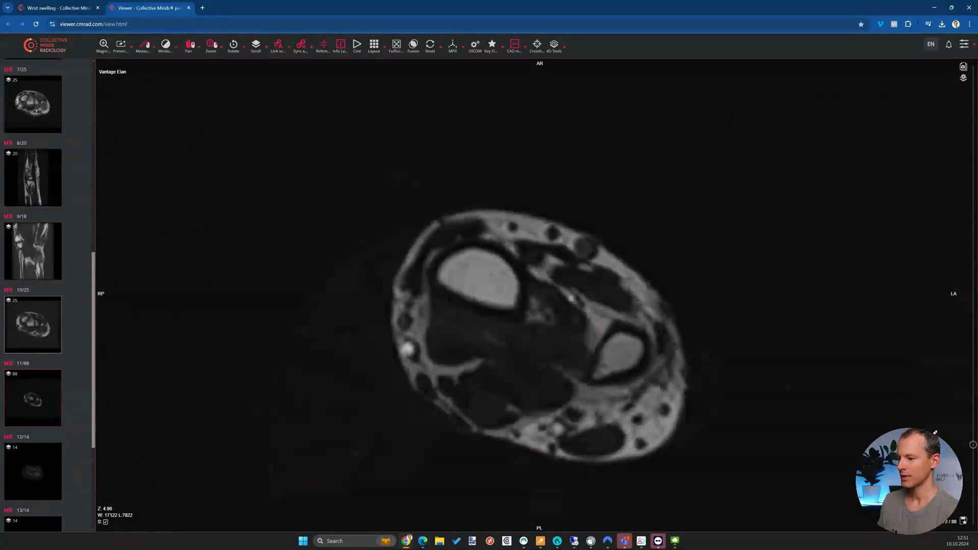
- Step through the slices and draw a freehand line along the cyst's lower border
{"action": "scroll", "coordinate": [578, 415], "scroll_direction": "up", "scroll_amount": 12}
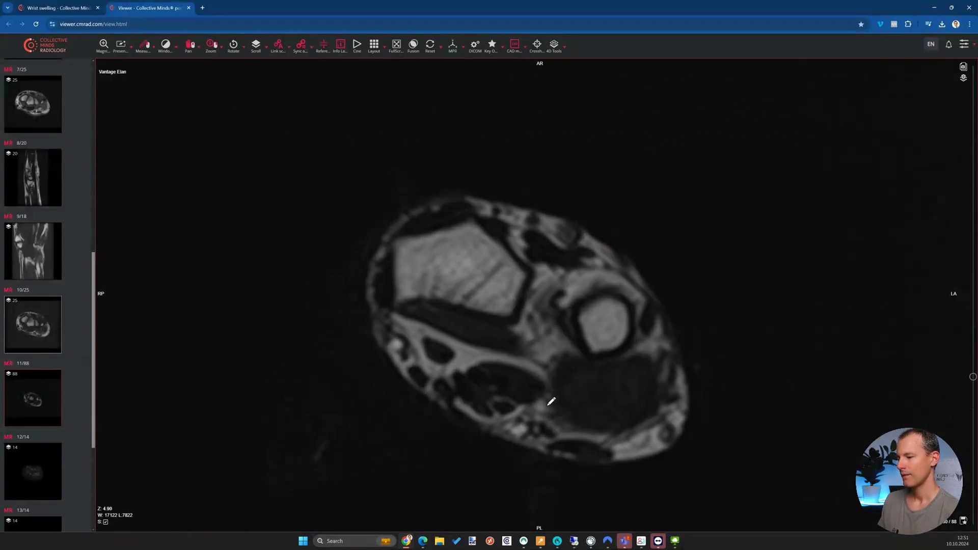
{"action": "scroll", "coordinate": [565, 430], "scroll_direction": "up", "scroll_amount": 5}
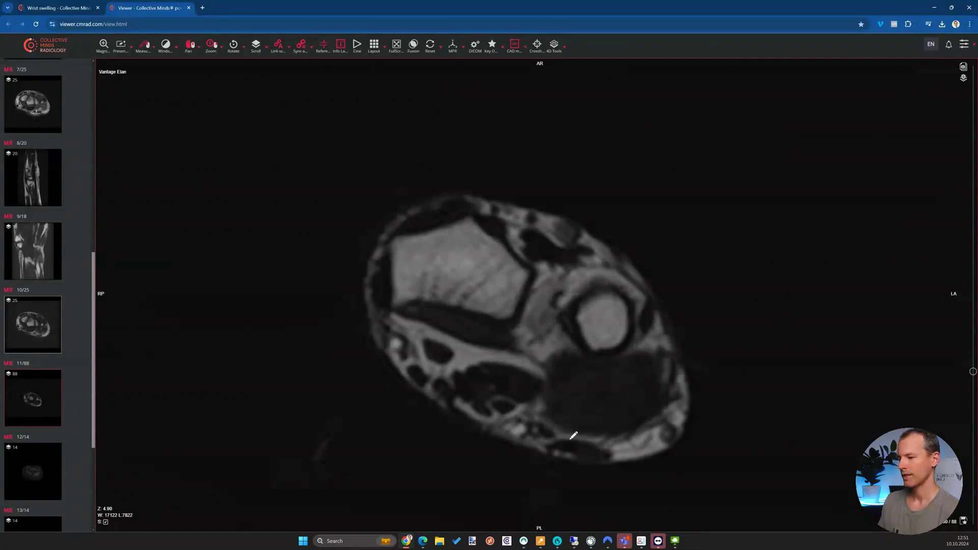
{"action": "scroll", "coordinate": [560, 425], "scroll_direction": "up", "scroll_amount": 3}
{"action": "scroll", "coordinate": [560, 422], "scroll_direction": "up", "scroll_amount": 3}
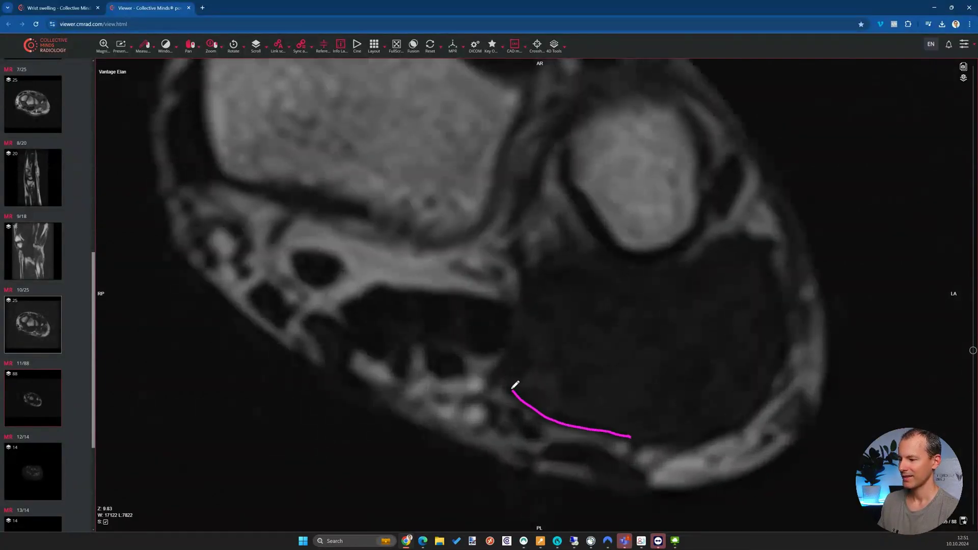
{"action": "scroll", "coordinate": [535, 416], "scroll_direction": "up", "scroll_amount": 5}
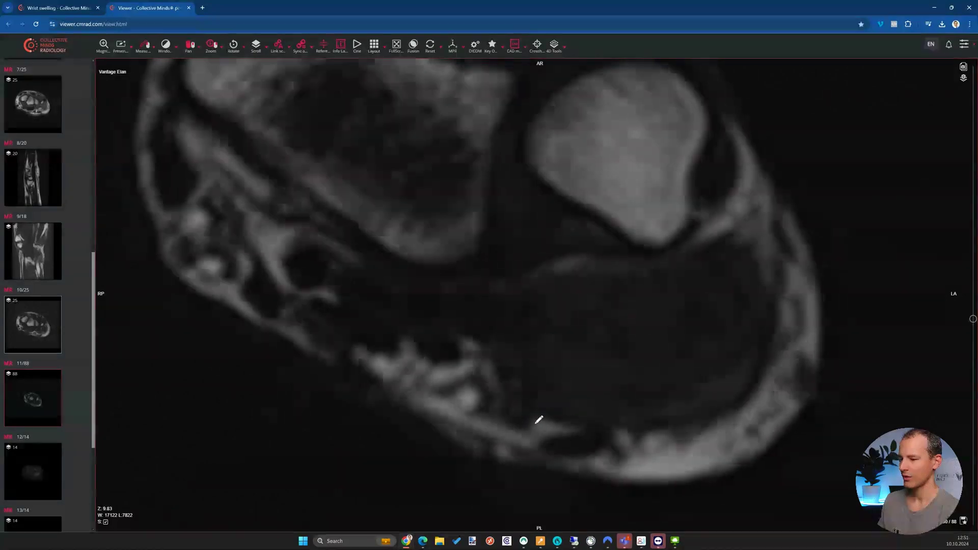
{"action": "scroll", "coordinate": [548, 413], "scroll_direction": "up", "scroll_amount": 3}
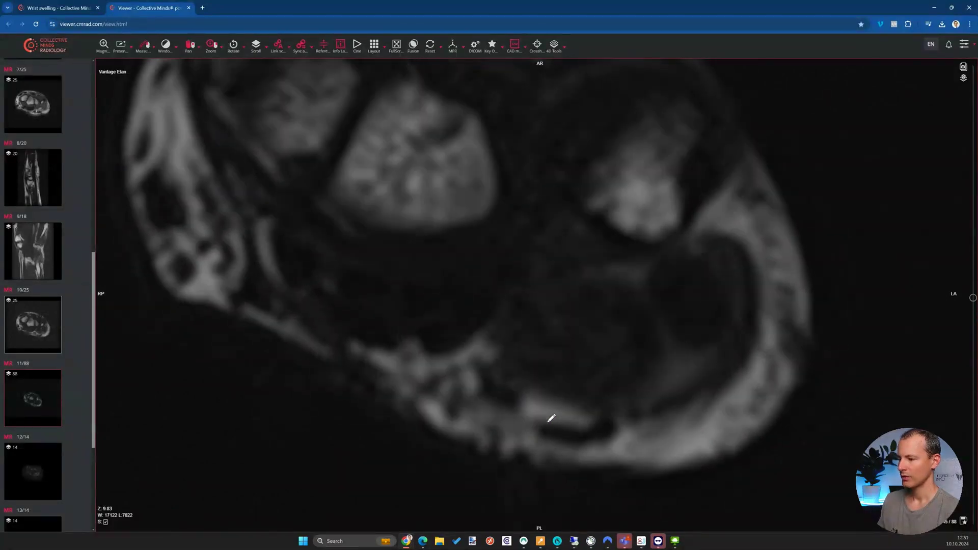
{"action": "scroll", "coordinate": [540, 410], "scroll_direction": "up", "scroll_amount": 2}
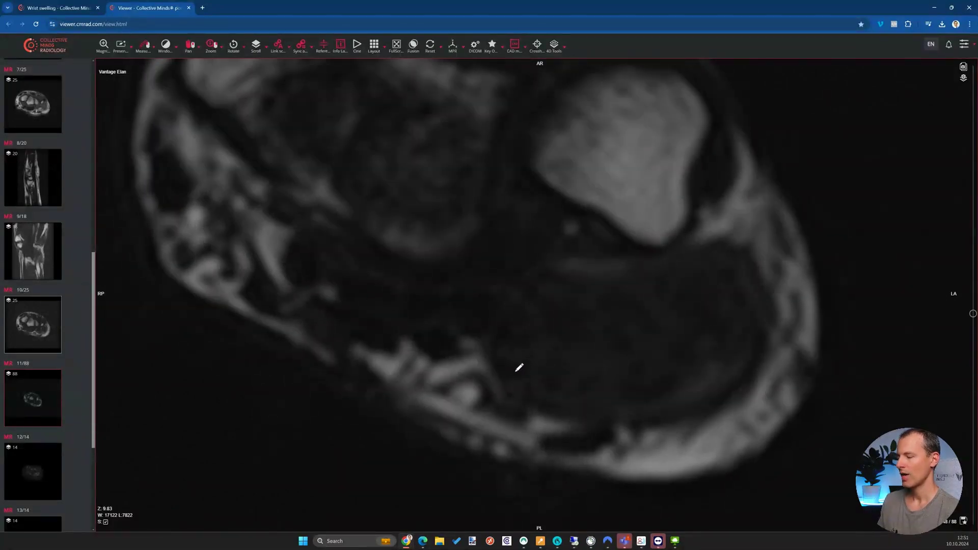
{"action": "scroll", "coordinate": [523, 374], "scroll_direction": "up", "scroll_amount": 12}
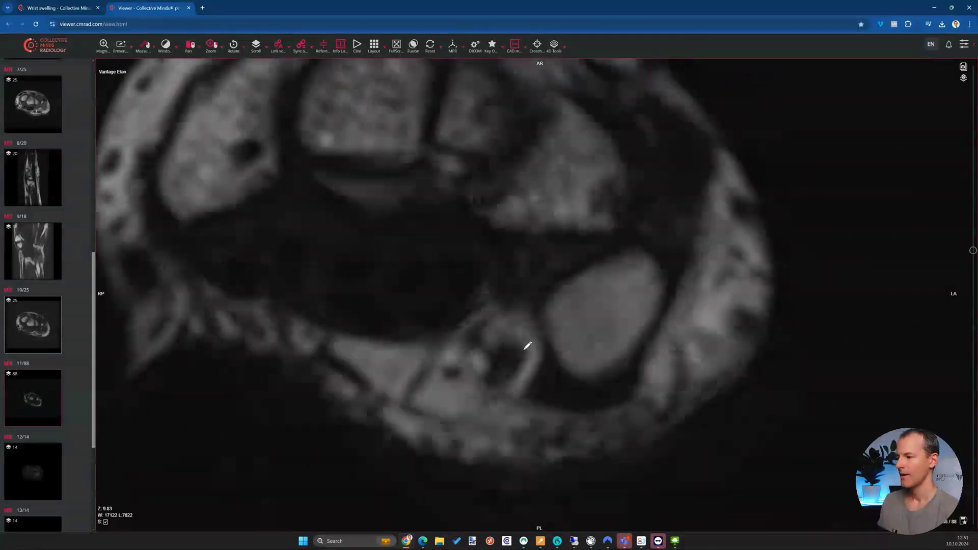
{"action": "scroll", "coordinate": [525, 345], "scroll_direction": "up", "scroll_amount": 7}
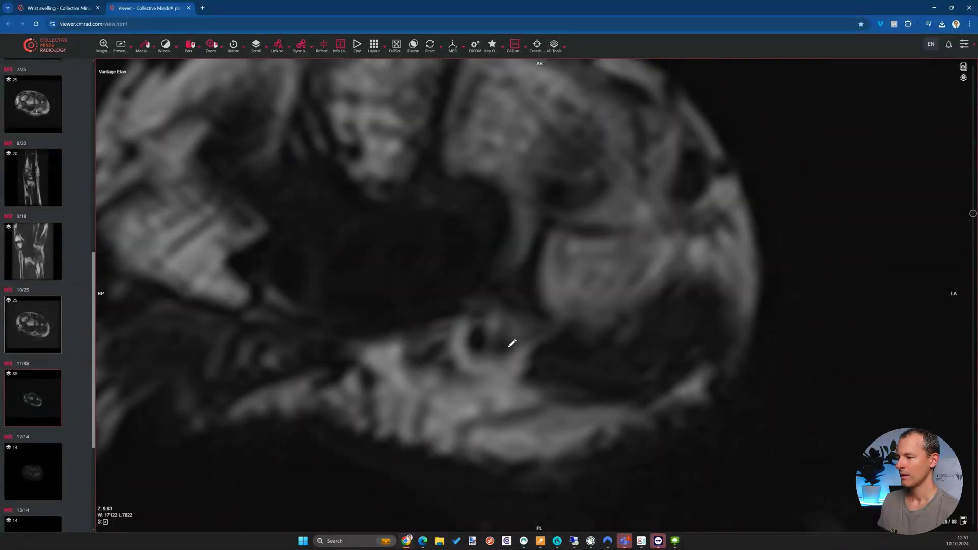
{"action": "scroll", "coordinate": [513, 340], "scroll_direction": "up", "scroll_amount": 3}
{"action": "left_click_drag", "start_coordinate": [514, 326], "coordinate": [522, 283]}
{"action": "scroll", "coordinate": [512, 328], "scroll_direction": "up", "scroll_amount": 3}
{"action": "scroll", "coordinate": [511, 329], "scroll_direction": "up", "scroll_amount": 6}
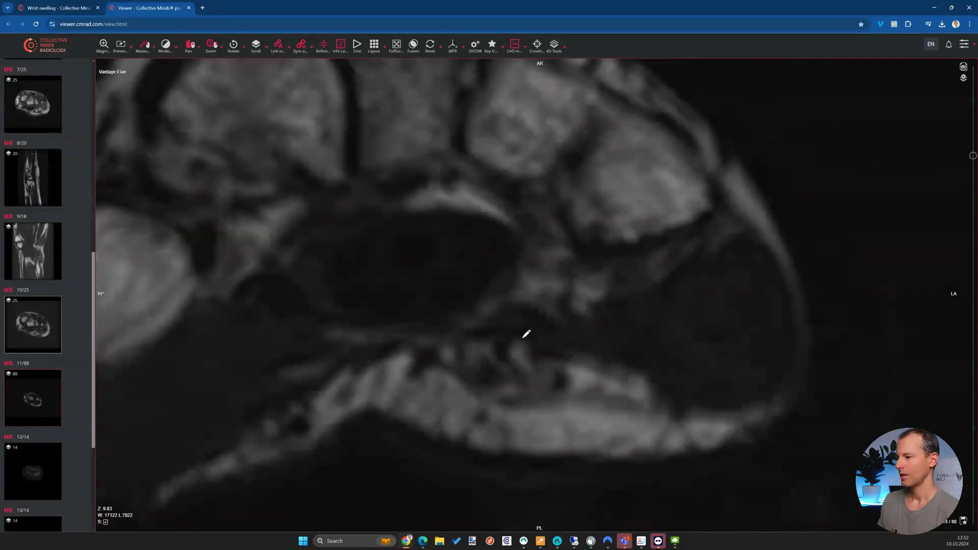
{"action": "scroll", "coordinate": [489, 360], "scroll_direction": "down", "scroll_amount": 10}
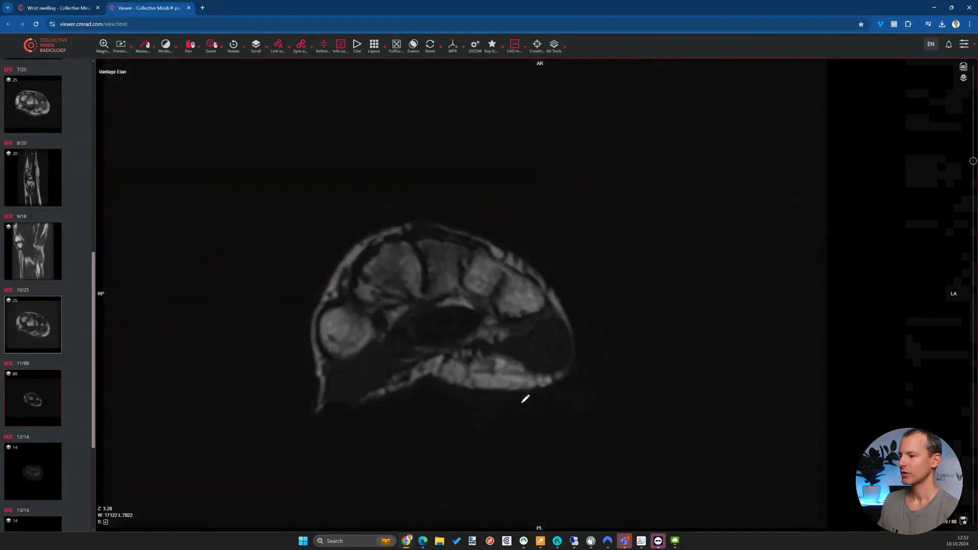
- Restore six panes, bring the third coronal series to slice 9/16, and enlarge it to fill the viewer
{"action": "double_click", "coordinate": [497, 359]}
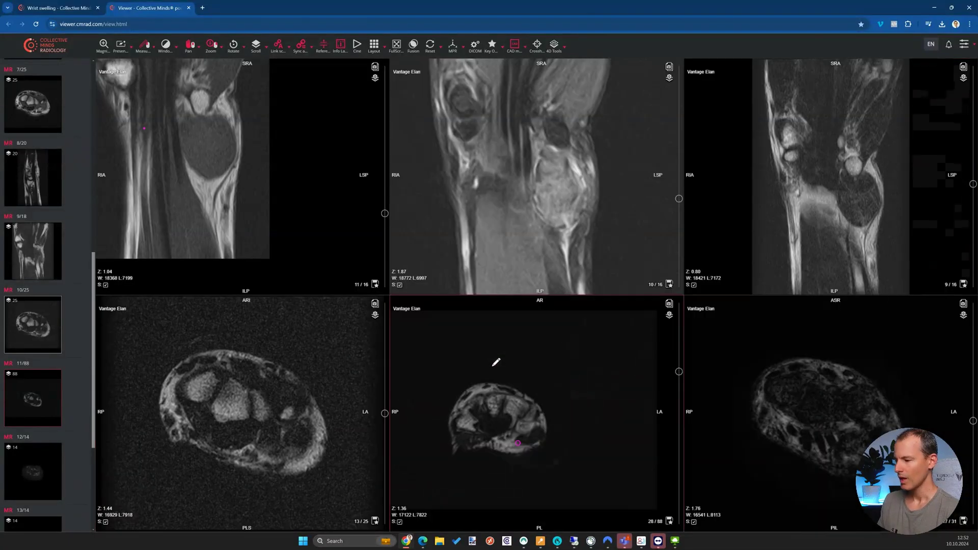
{"action": "scroll", "coordinate": [316, 415], "scroll_direction": "down", "scroll_amount": 6}
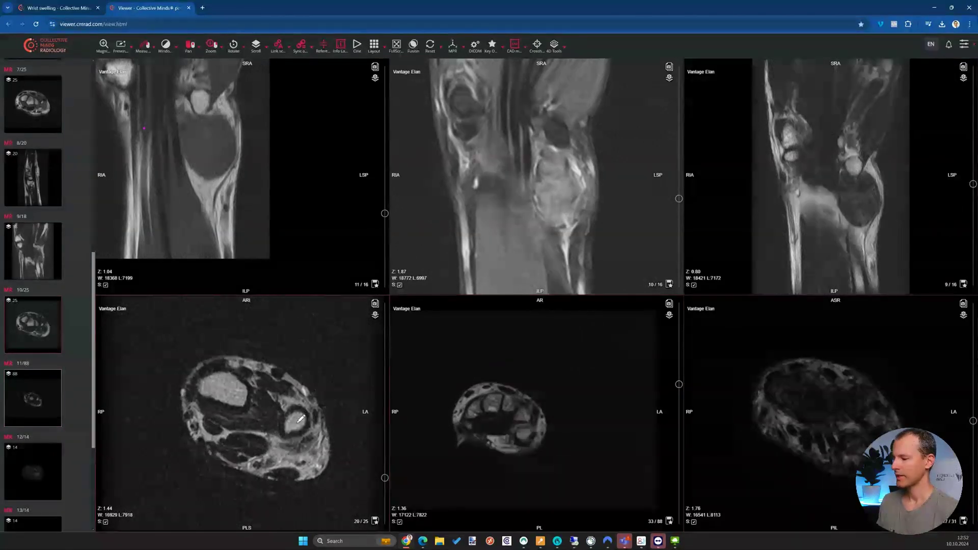
{"action": "scroll", "coordinate": [523, 406], "scroll_direction": "up", "scroll_amount": 7}
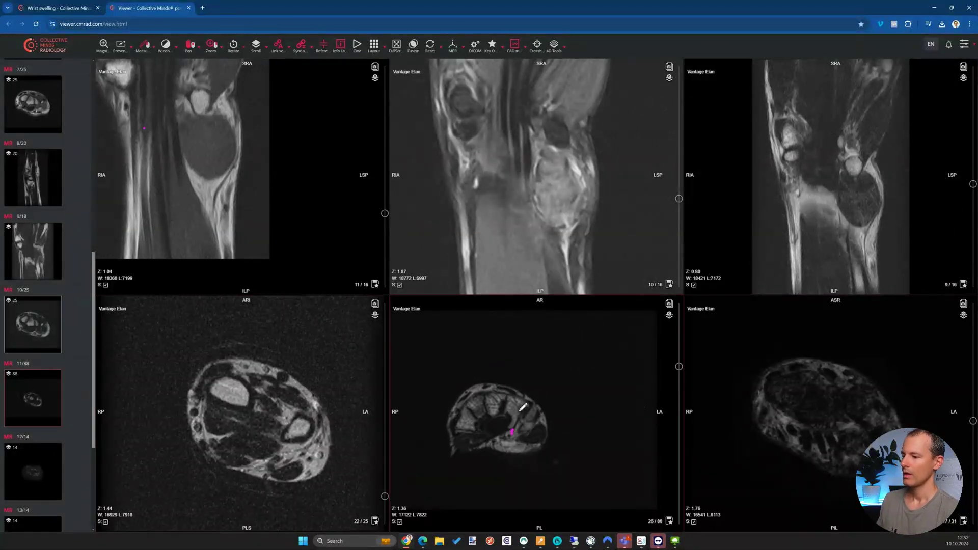
{"action": "scroll", "coordinate": [528, 393], "scroll_direction": "down", "scroll_amount": 17}
{"action": "scroll", "coordinate": [523, 391], "scroll_direction": "down", "scroll_amount": 7}
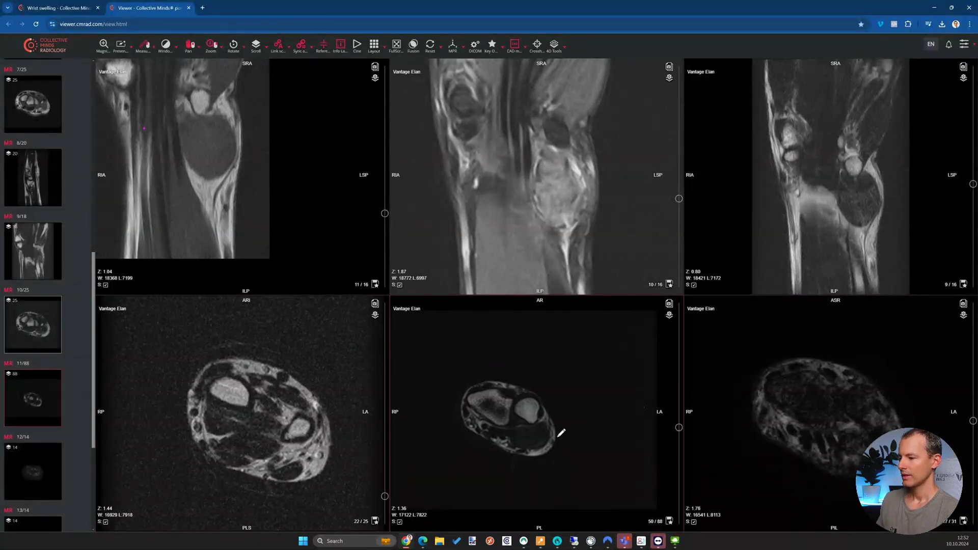
{"action": "scroll", "coordinate": [543, 441], "scroll_direction": "up", "scroll_amount": 2}
{"action": "scroll", "coordinate": [327, 444], "scroll_direction": "down", "scroll_amount": 3}
{"action": "scroll", "coordinate": [327, 443], "scroll_direction": "up", "scroll_amount": 9}
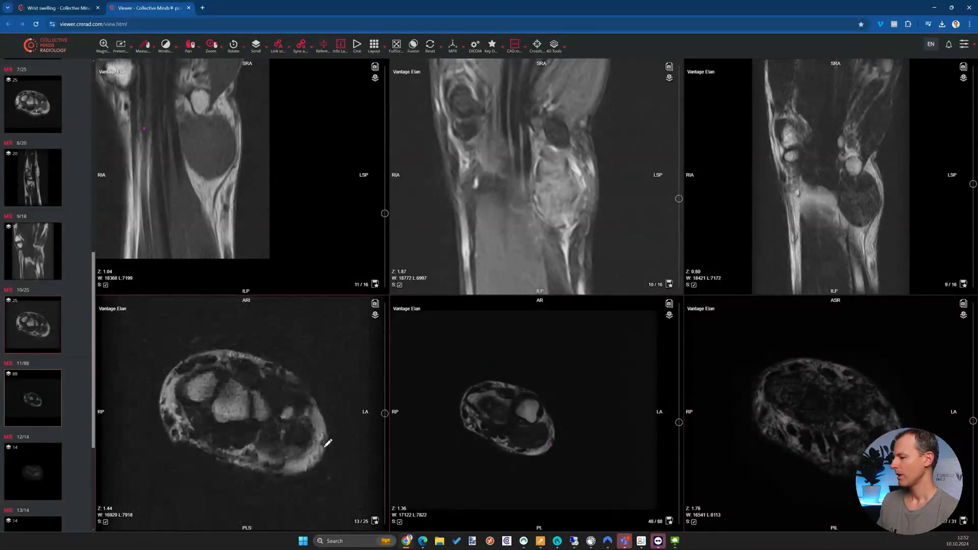
{"action": "scroll", "coordinate": [262, 436], "scroll_direction": "up", "scroll_amount": 7}
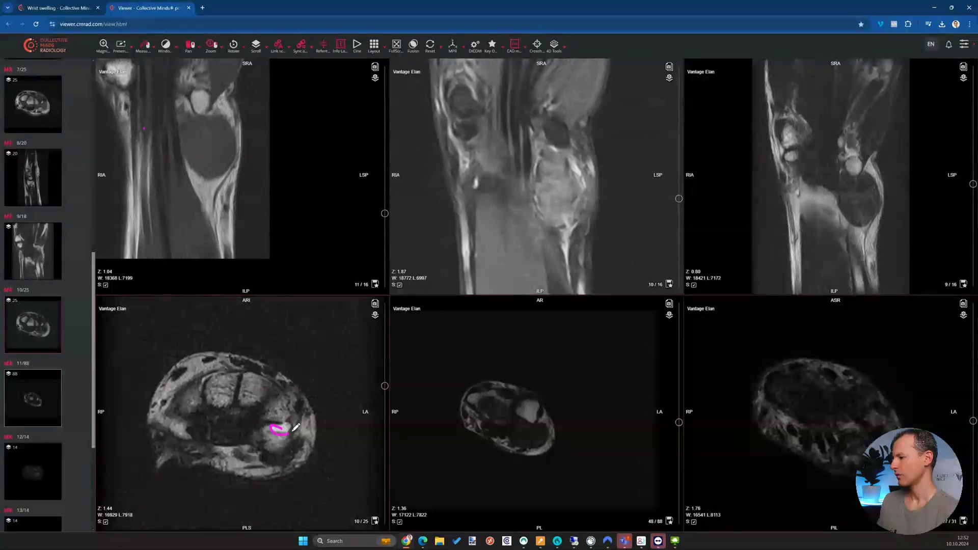
{"action": "scroll", "coordinate": [296, 436], "scroll_direction": "down", "scroll_amount": 6}
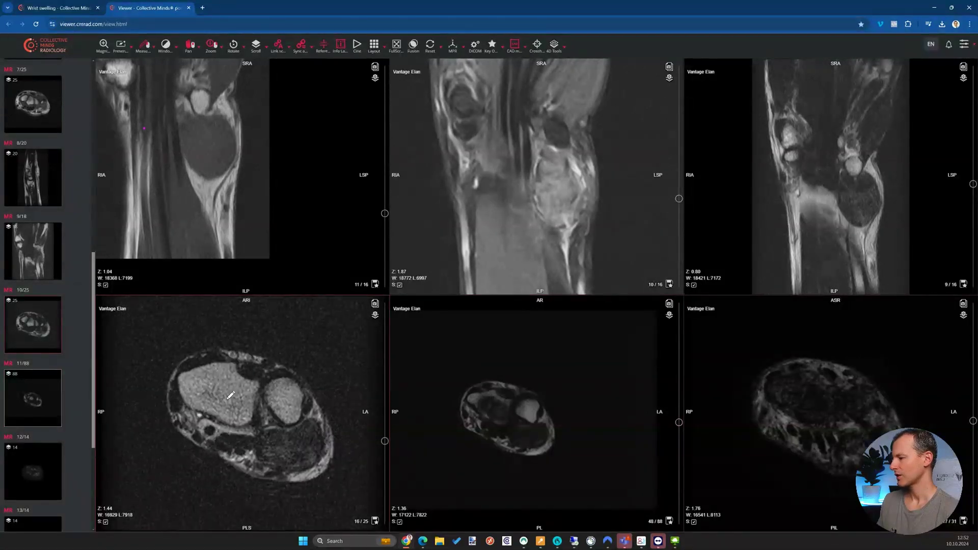
{"action": "double_click", "coordinate": [826, 192]}
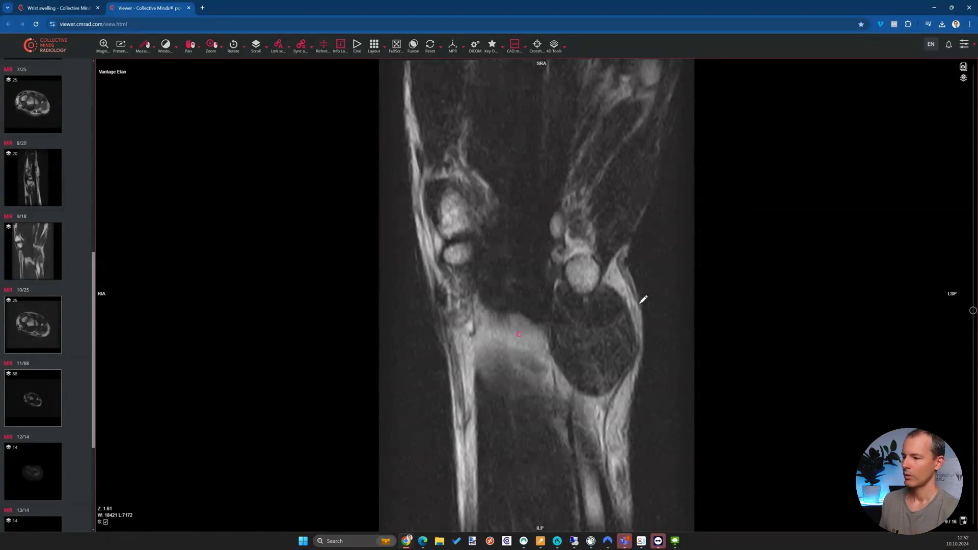
- Restore six panes, load the 70-image MR series 14 into the lower-left pane, and enlarge it
{"action": "double_click", "coordinate": [442, 281]}
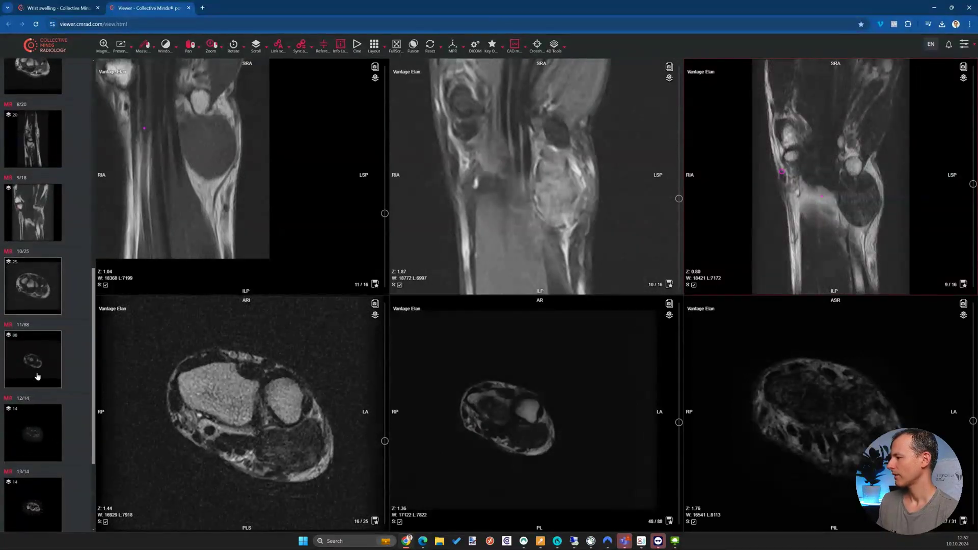
{"action": "scroll", "coordinate": [43, 384], "scroll_direction": "down", "scroll_amount": 2}
{"action": "scroll", "coordinate": [41, 407], "scroll_direction": "down", "scroll_amount": 1}
{"action": "scroll", "coordinate": [38, 432], "scroll_direction": "down", "scroll_amount": 1}
{"action": "left_click_drag", "start_coordinate": [25, 431], "coordinate": [263, 426]}
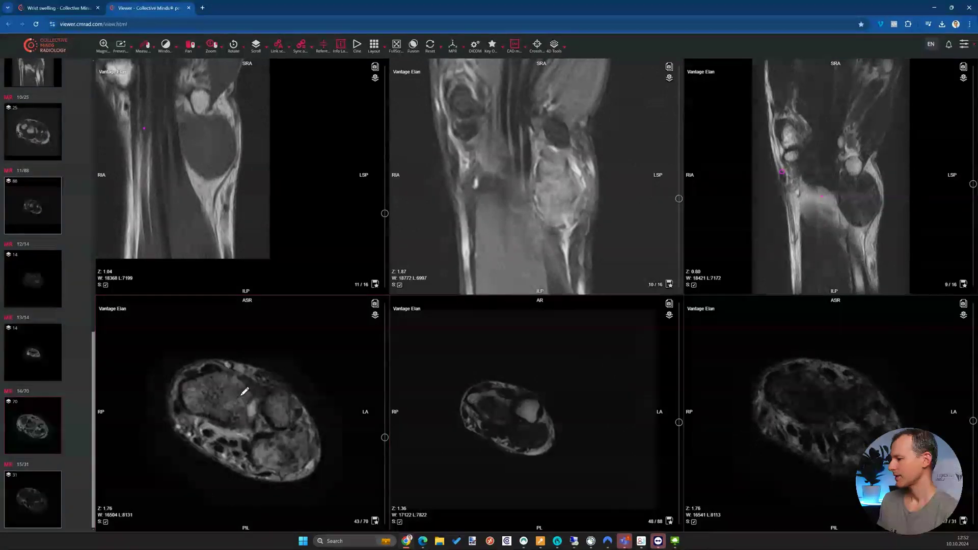
{"action": "double_click", "coordinate": [243, 392]}
- Scroll deeper into the axial series and outline the suspected cyst freehand
{"action": "scroll", "coordinate": [415, 339], "scroll_direction": "down", "scroll_amount": 2}
{"action": "scroll", "coordinate": [434, 256], "scroll_direction": "down", "scroll_amount": 2}
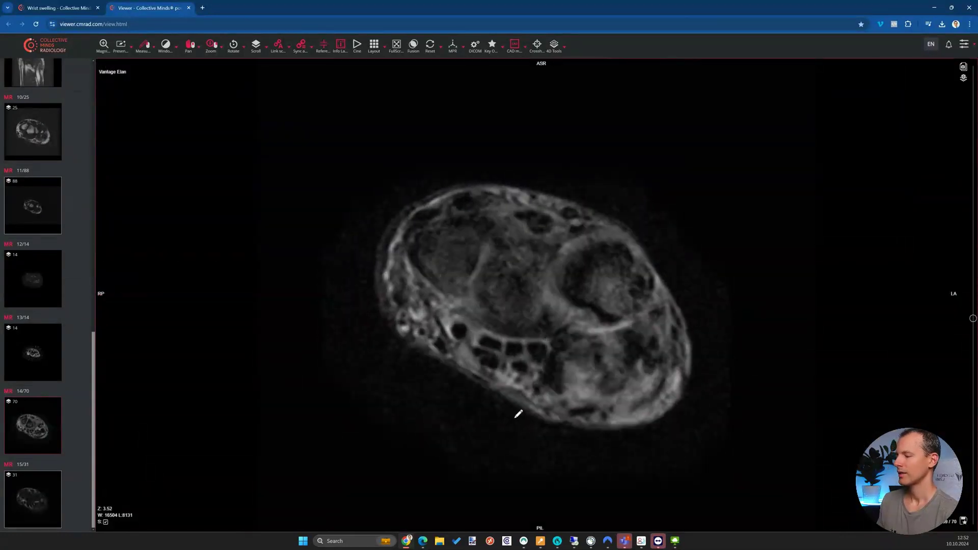
{"action": "scroll", "coordinate": [600, 295], "scroll_direction": "down", "scroll_amount": 1}
{"action": "scroll", "coordinate": [601, 295], "scroll_direction": "down", "scroll_amount": 5}
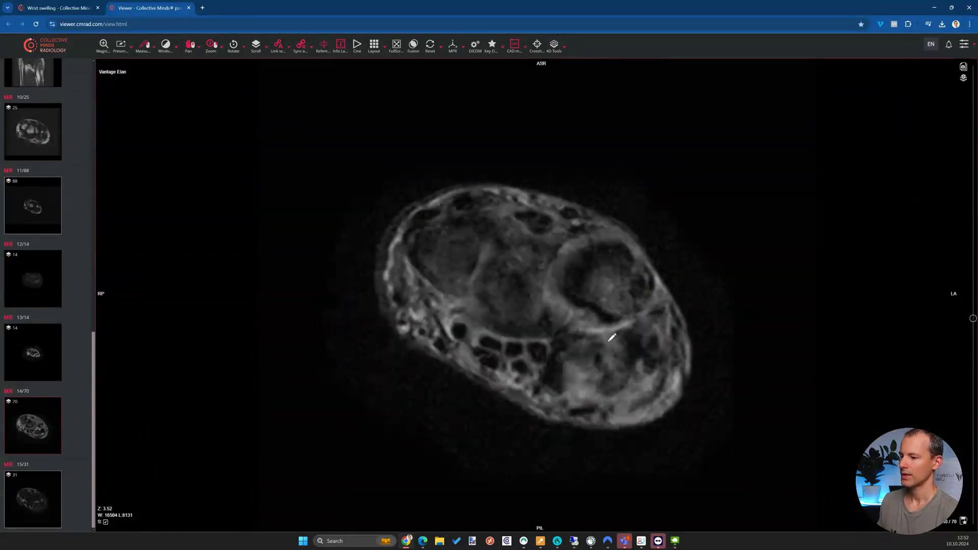
{"action": "mouse_move", "coordinate": [637, 320]}
{"action": "left_mouse_down"}
{"action": "mouse_move", "coordinate": [554, 352]}
{"action": "mouse_move", "coordinate": [645, 379]}
{"action": "left_mouse_up"}
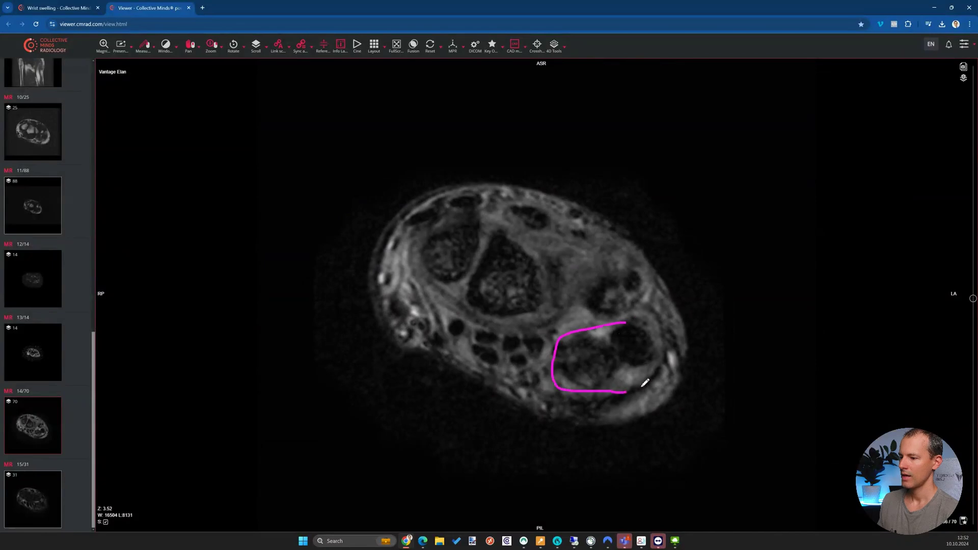
- Mark the cyst's edge and circle two small structures inside the outline on further slices
{"action": "scroll", "coordinate": [649, 376], "scroll_direction": "up", "scroll_amount": 5}
{"action": "scroll", "coordinate": [647, 351], "scroll_direction": "down", "scroll_amount": 1}
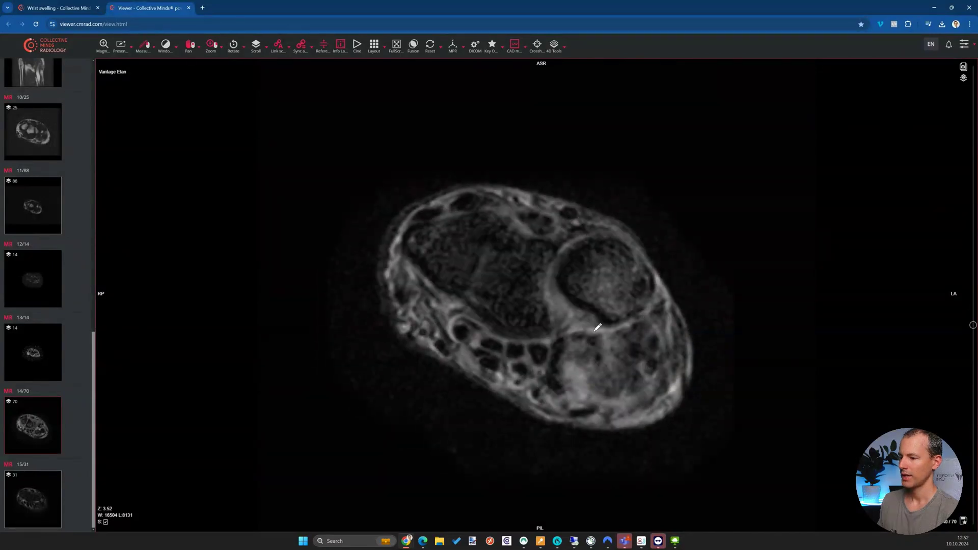
{"action": "scroll", "coordinate": [591, 331], "scroll_direction": "down", "scroll_amount": 1}
{"action": "scroll", "coordinate": [558, 352], "scroll_direction": "down", "scroll_amount": 1}
{"action": "left_click_drag", "start_coordinate": [557, 351], "coordinate": [550, 389]}
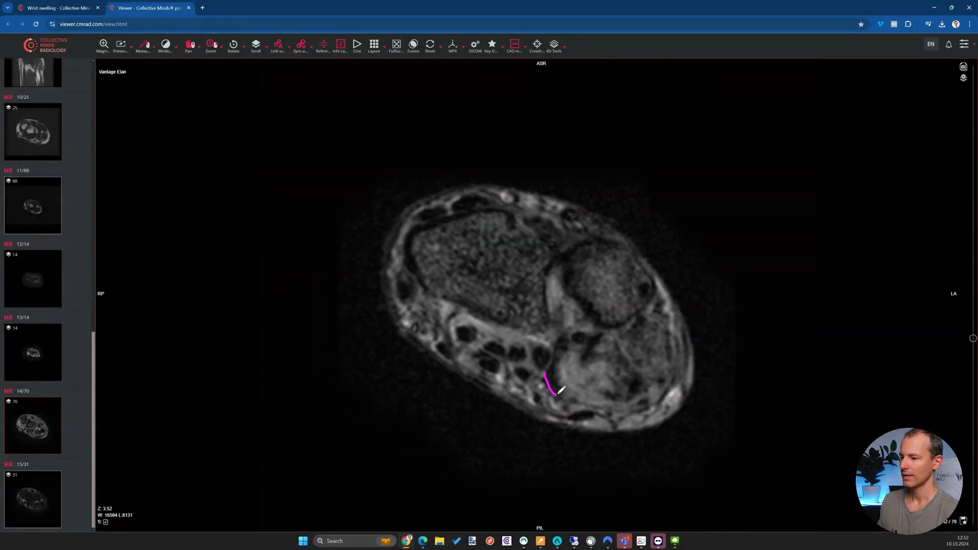
{"action": "scroll", "coordinate": [563, 338], "scroll_direction": "down", "scroll_amount": 1}
{"action": "scroll", "coordinate": [586, 339], "scroll_direction": "down", "scroll_amount": 11}
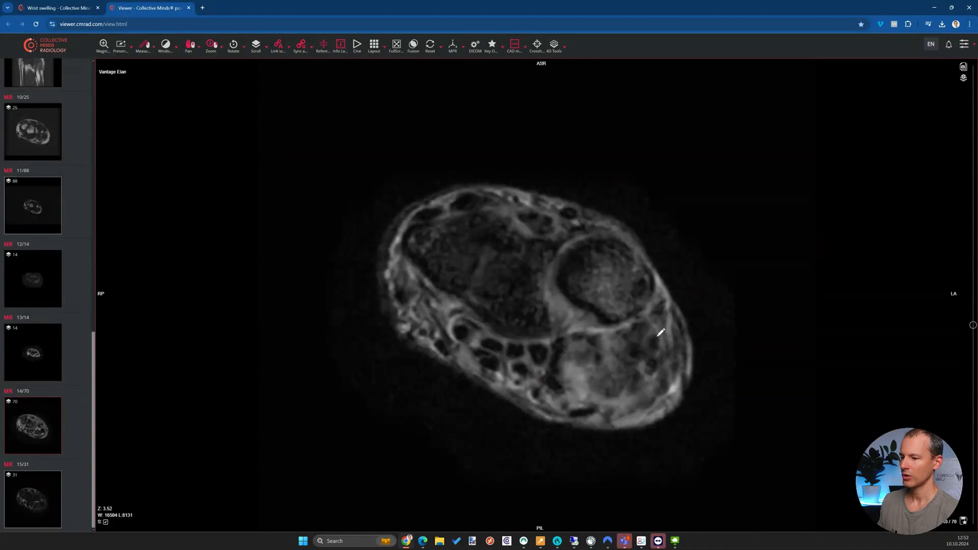
{"action": "mouse_move", "coordinate": [631, 334]}
{"action": "left_mouse_down"}
{"action": "mouse_move", "coordinate": [626, 355]}
{"action": "mouse_move", "coordinate": [573, 368]}
{"action": "left_mouse_up"}
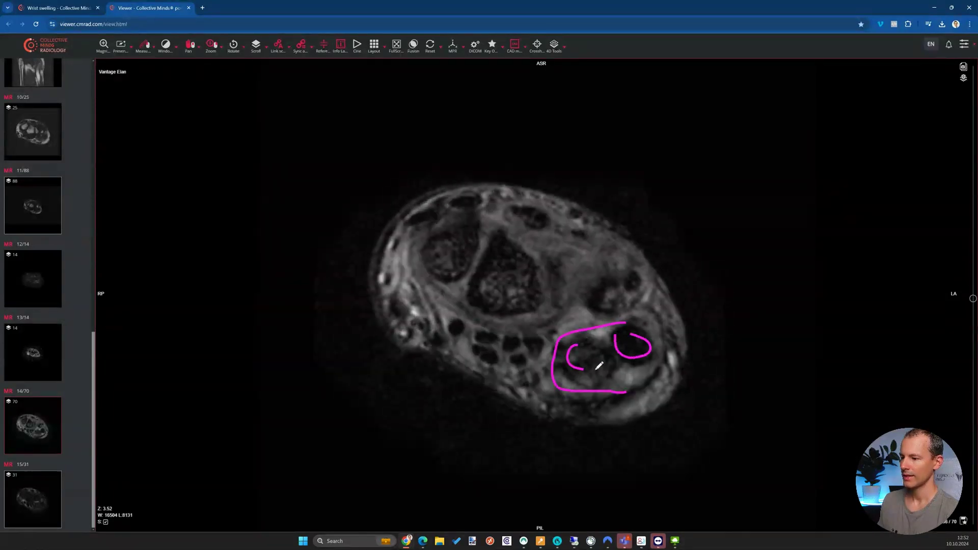
- Restore six panes, then switch to the two-pane coronal and axial layout with key 2
{"action": "scroll", "coordinate": [625, 361], "scroll_direction": "down", "scroll_amount": 8}
{"action": "scroll", "coordinate": [627, 362], "scroll_direction": "up", "scroll_amount": 20}
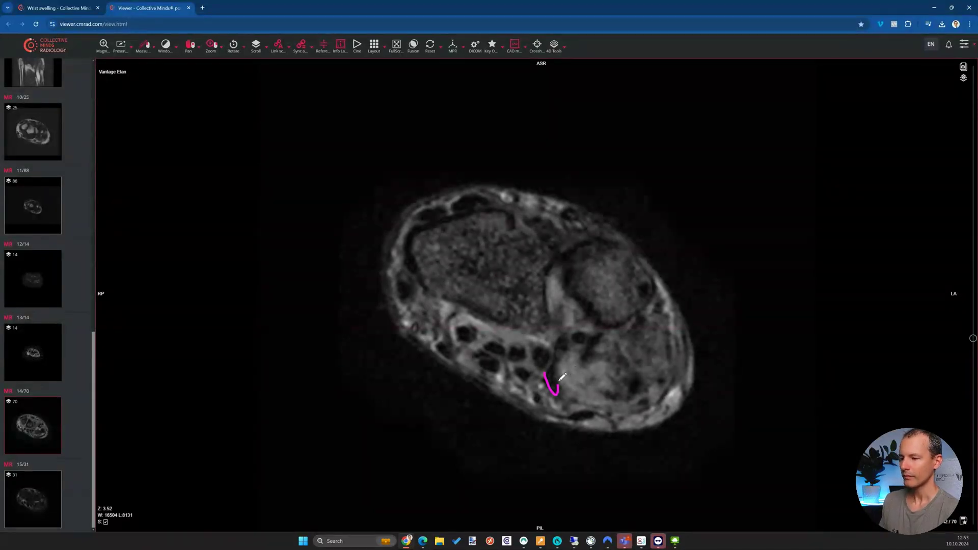
{"action": "scroll", "coordinate": [604, 354], "scroll_direction": "down", "scroll_amount": 17}
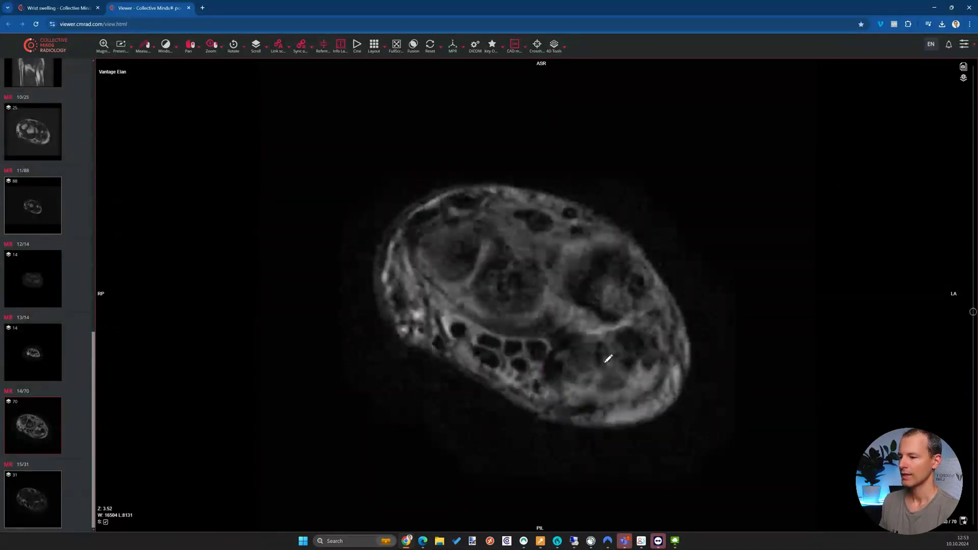
{"action": "double_click", "coordinate": [582, 345]}
{"action": "scroll", "coordinate": [305, 434], "scroll_direction": "up", "scroll_amount": 19}
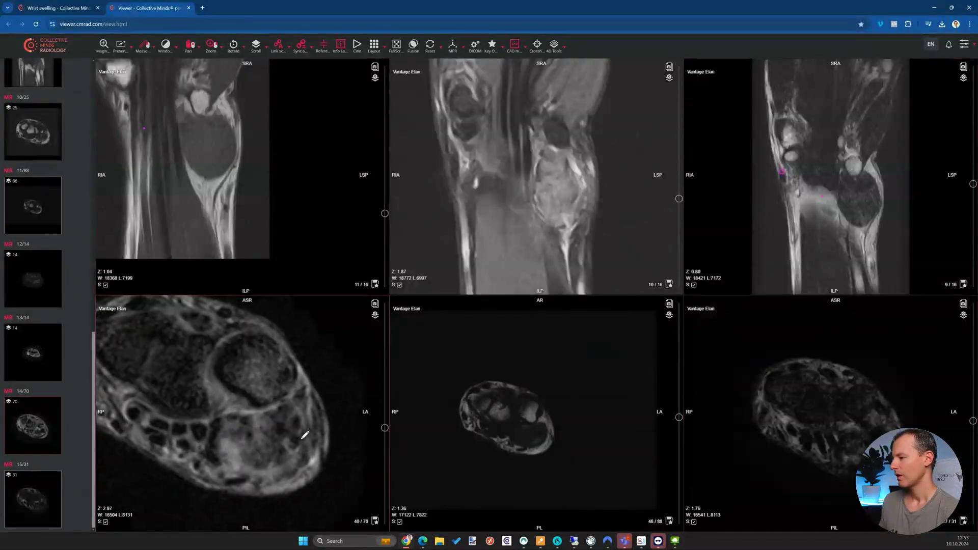
{"action": "key", "text": "2"}
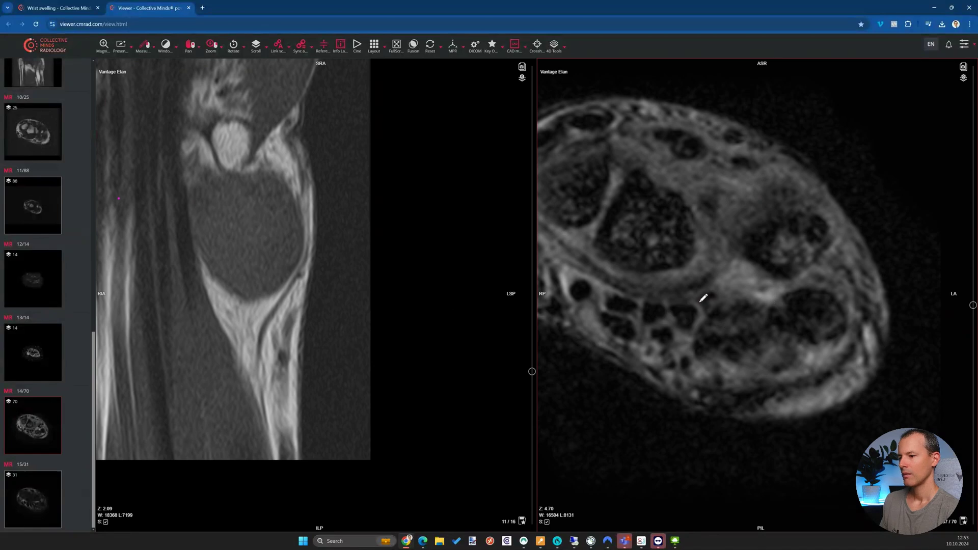
{"action": "scroll", "coordinate": [229, 163], "scroll_direction": "up", "scroll_amount": 2}
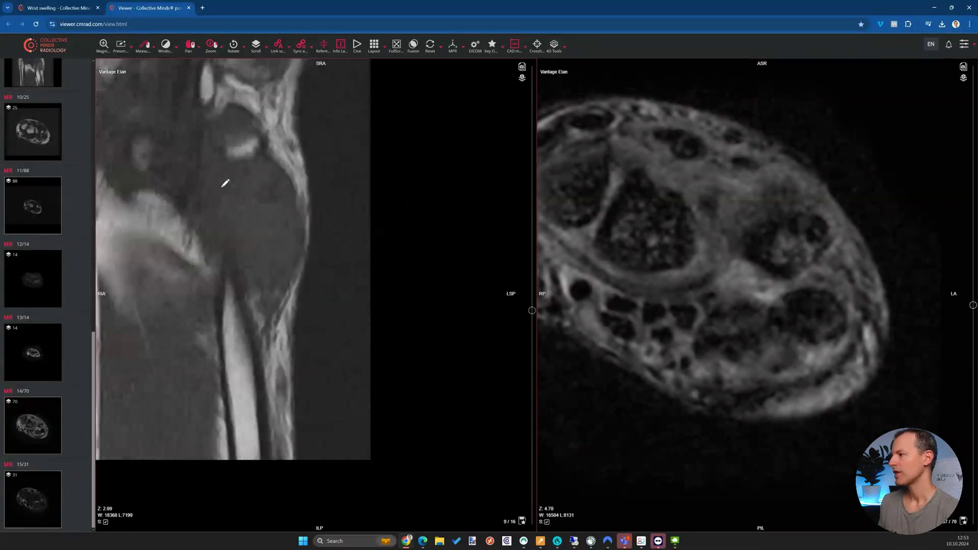
{"action": "scroll", "coordinate": [237, 185], "scroll_direction": "down", "scroll_amount": 1}
{"action": "scroll", "coordinate": [825, 326], "scroll_direction": "down", "scroll_amount": 4}
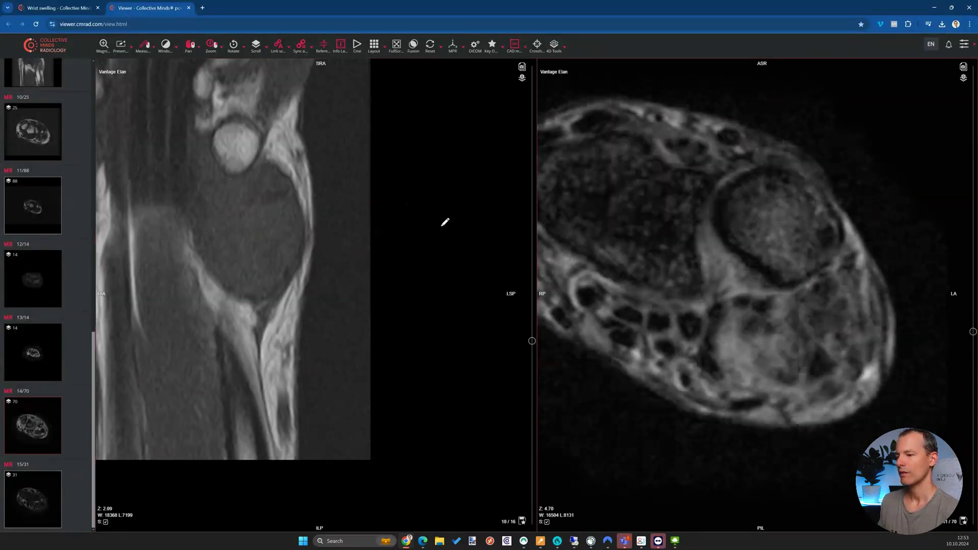
{"action": "scroll", "coordinate": [230, 188], "scroll_direction": "down", "scroll_amount": 1}
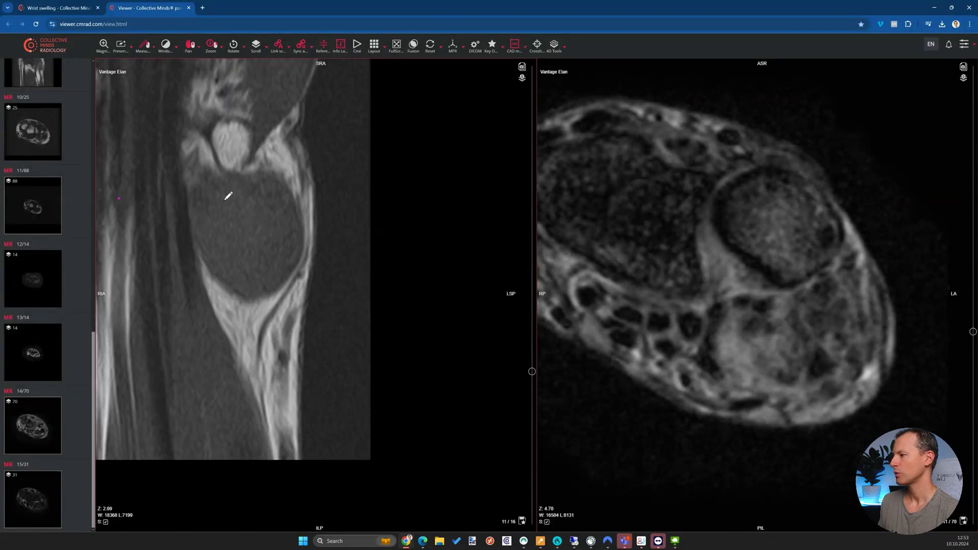
{"action": "scroll", "coordinate": [763, 294], "scroll_direction": "up", "scroll_amount": 3}
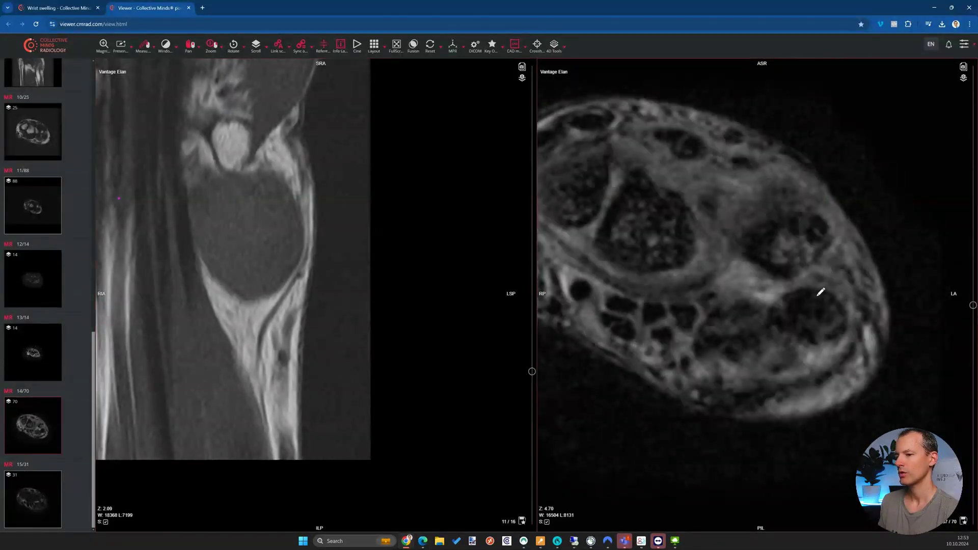
{"action": "scroll", "coordinate": [826, 288], "scroll_direction": "up", "scroll_amount": 2}
{"action": "left_click_drag", "start_coordinate": [800, 298], "coordinate": [858, 304]}
{"action": "scroll", "coordinate": [287, 188], "scroll_direction": "up", "scroll_amount": 1}
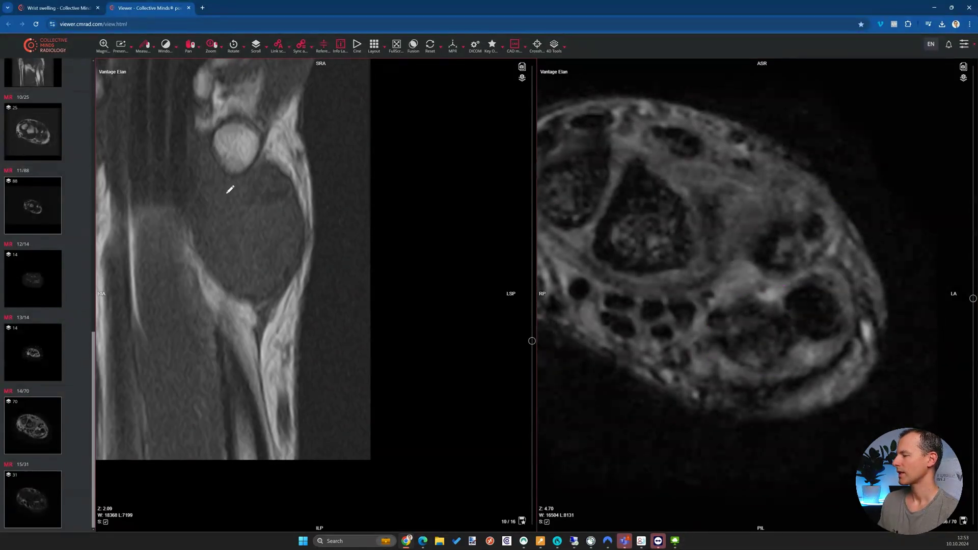
{"action": "left_click_drag", "start_coordinate": [206, 187], "coordinate": [212, 219]}
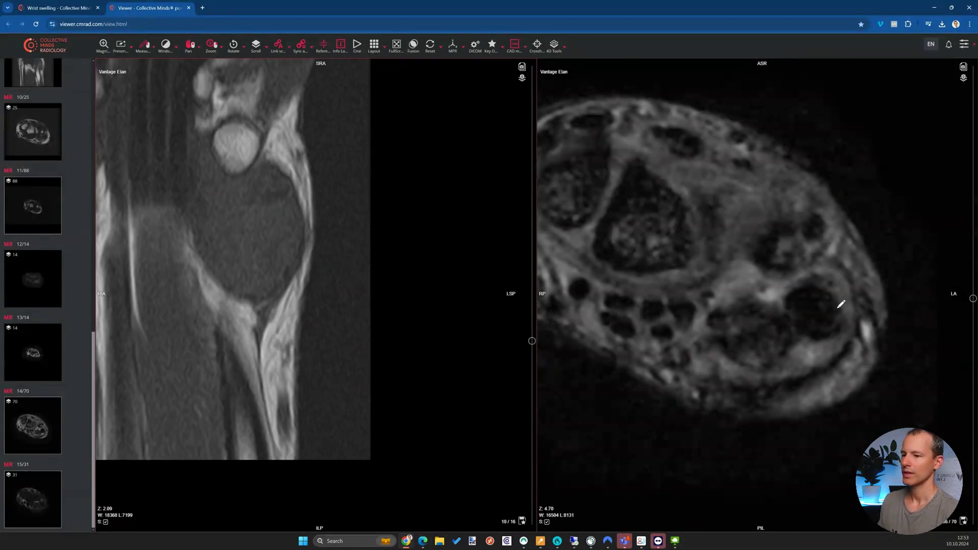
{"action": "scroll", "coordinate": [838, 304], "scroll_direction": "up", "scroll_amount": 4}
{"action": "scroll", "coordinate": [833, 306], "scroll_direction": "down", "scroll_amount": 2}
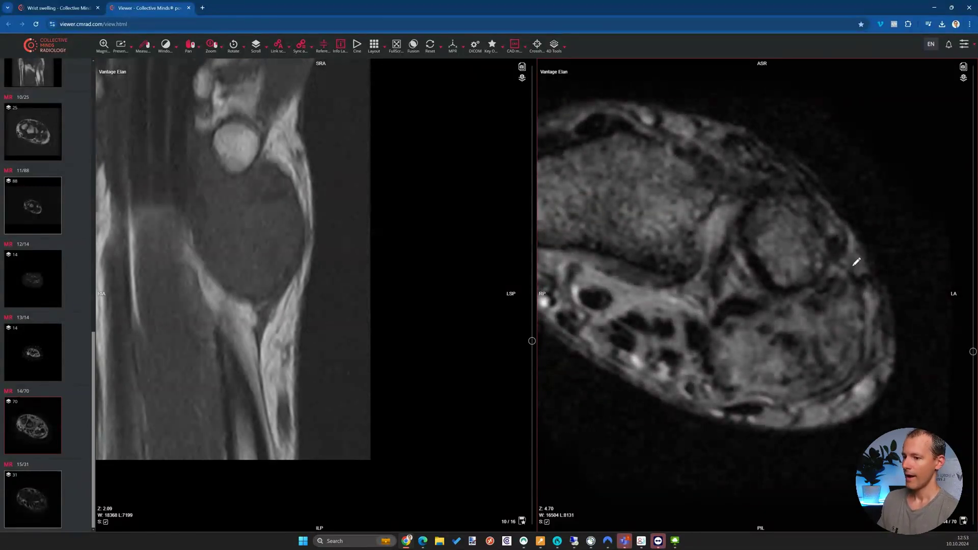
{"action": "scroll", "coordinate": [872, 336], "scroll_direction": "up", "scroll_amount": 6}
{"action": "scroll", "coordinate": [867, 329], "scroll_direction": "down", "scroll_amount": 2}
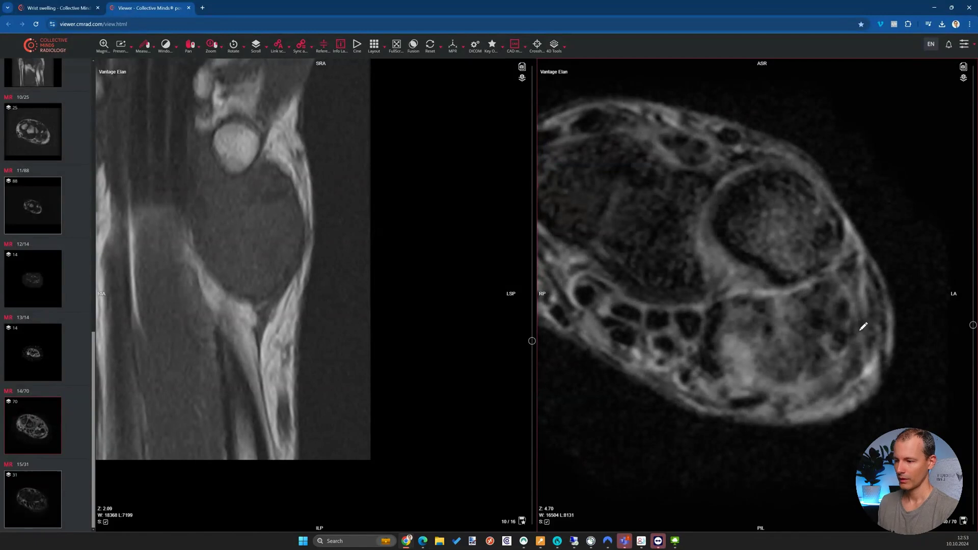
{"action": "scroll", "coordinate": [851, 315], "scroll_direction": "down", "scroll_amount": 2}
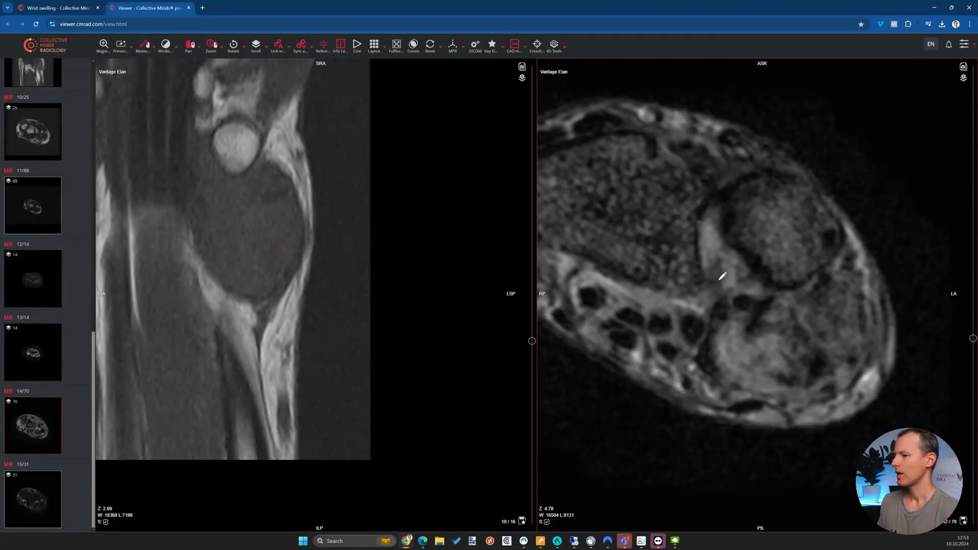
{"action": "scroll", "coordinate": [816, 315], "scroll_direction": "up", "scroll_amount": 2}
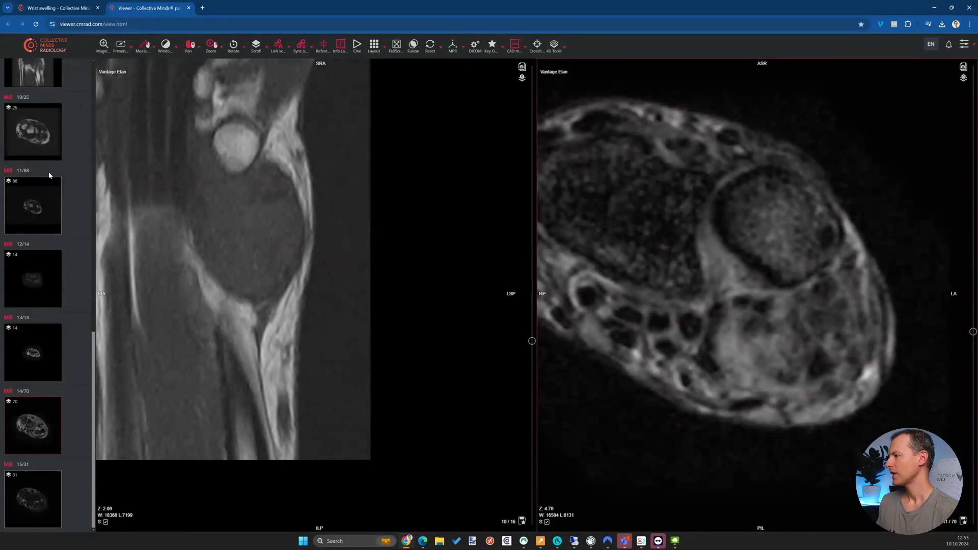
{"action": "scroll", "coordinate": [49, 174], "scroll_direction": "up", "scroll_amount": 2}
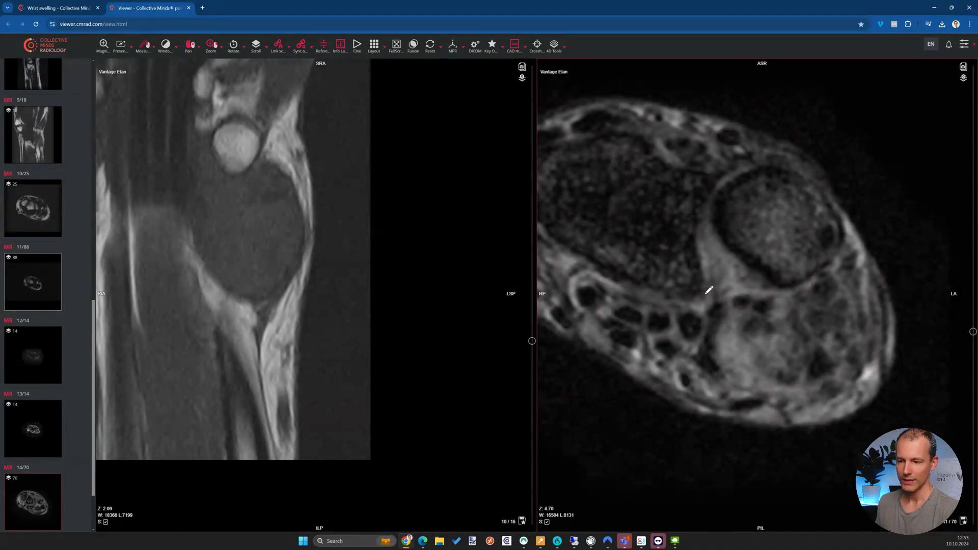
{"action": "scroll", "coordinate": [312, 239], "scroll_direction": "up", "scroll_amount": 2}
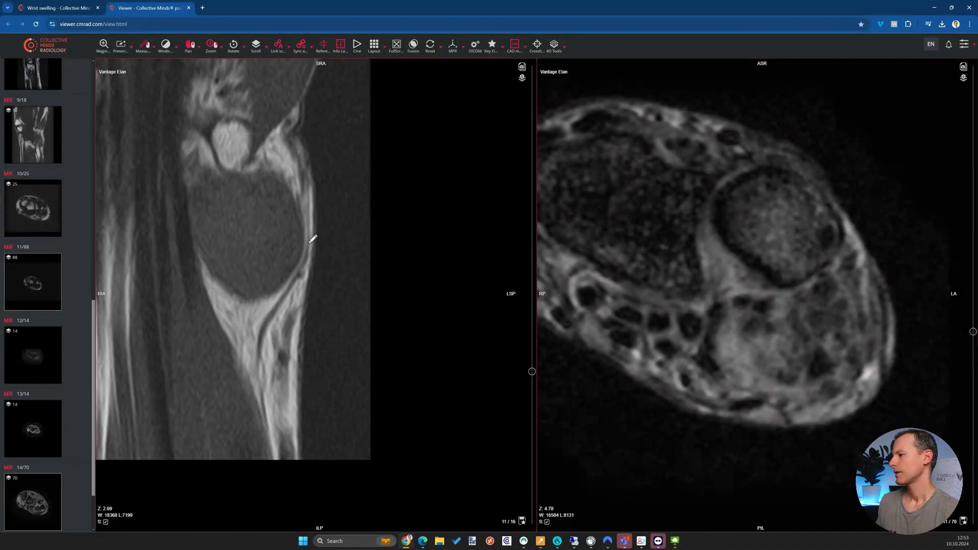
{"action": "scroll", "coordinate": [313, 239], "scroll_direction": "down", "scroll_amount": 2}
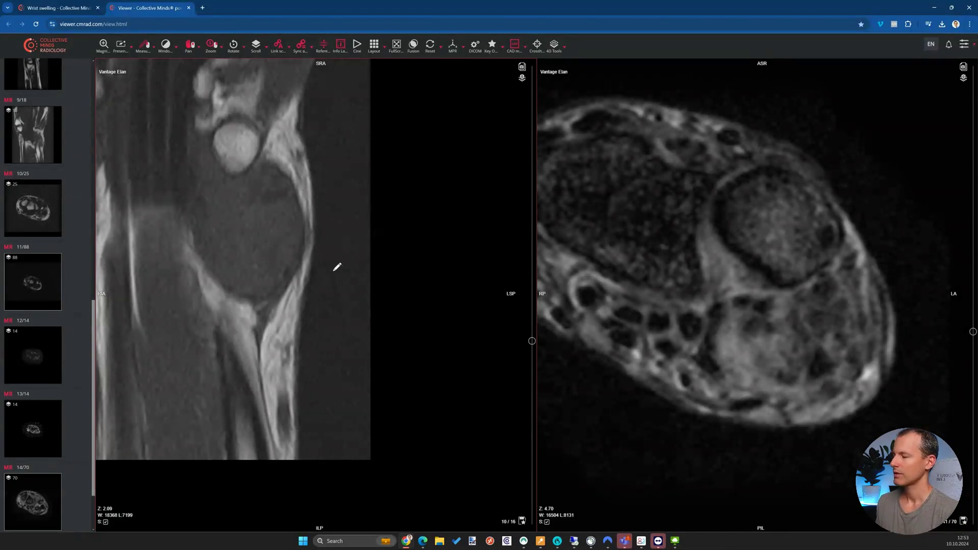
{"action": "scroll", "coordinate": [337, 266], "scroll_direction": "down", "scroll_amount": 1}
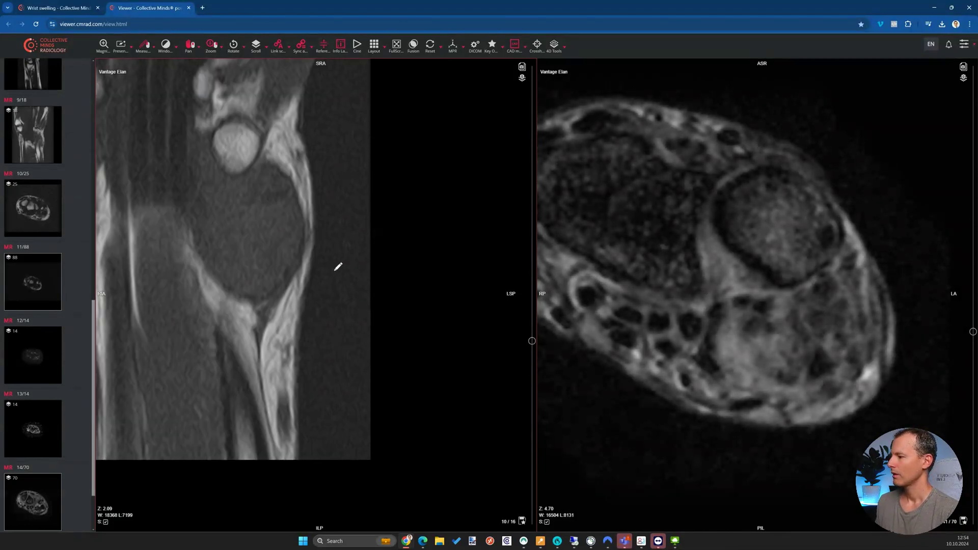
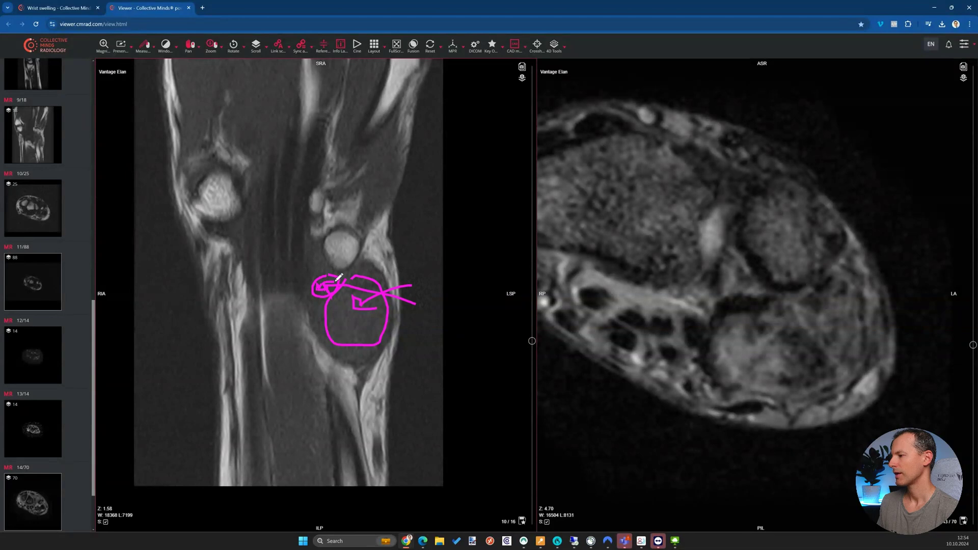
- Draw a pink arrow pointing at the soft-tissue mass on the coronal wrist slice
{"action": "scroll", "coordinate": [345, 293], "scroll_direction": "up", "scroll_amount": 1}
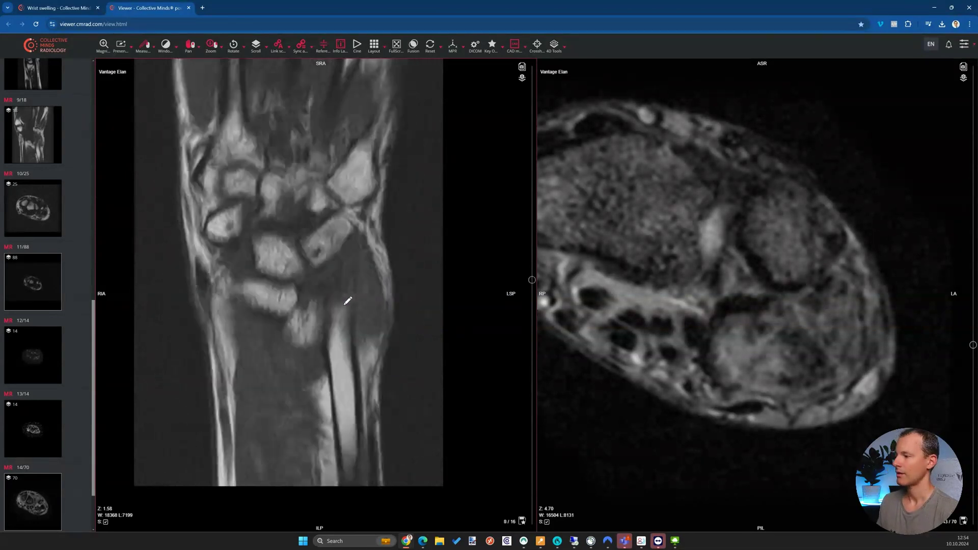
{"action": "scroll", "coordinate": [347, 300], "scroll_direction": "down", "scroll_amount": 1}
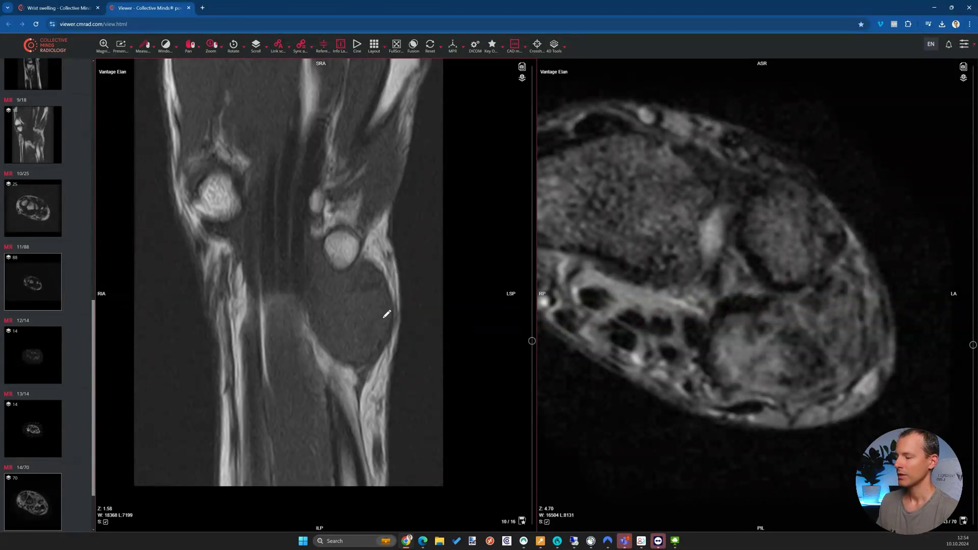
{"action": "scroll", "coordinate": [379, 317], "scroll_direction": "up", "scroll_amount": 1}
{"action": "scroll", "coordinate": [379, 316], "scroll_direction": "down", "scroll_amount": 1}
{"action": "scroll", "coordinate": [379, 317], "scroll_direction": "up", "scroll_amount": 1}
{"action": "scroll", "coordinate": [379, 317], "scroll_direction": "down", "scroll_amount": 1}
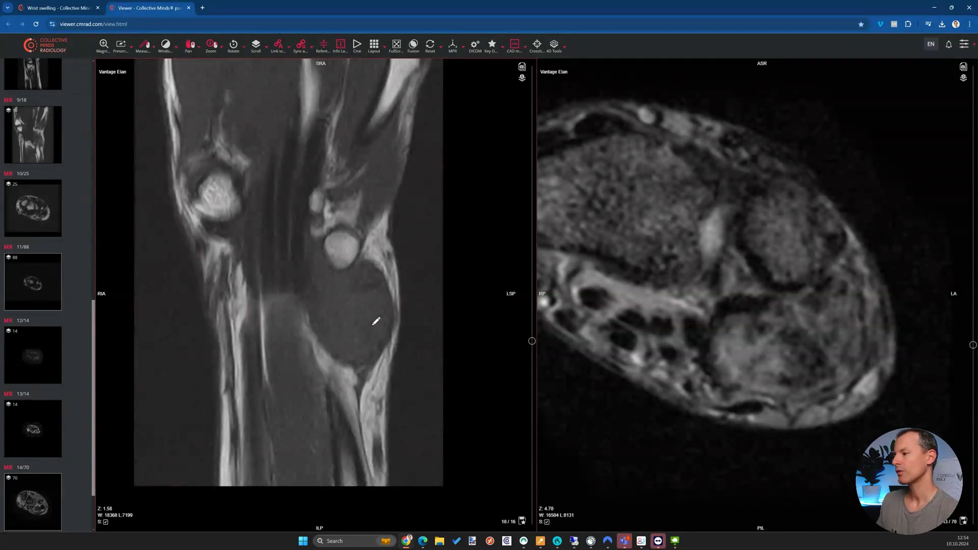
{"action": "left_click_drag", "start_coordinate": [432, 250], "coordinate": [395, 278]}
- Load the 25-image axial MR 10/25 series into the left viewport, showing slice 15 of 25
{"action": "scroll", "coordinate": [695, 295], "scroll_direction": "up", "scroll_amount": 3}
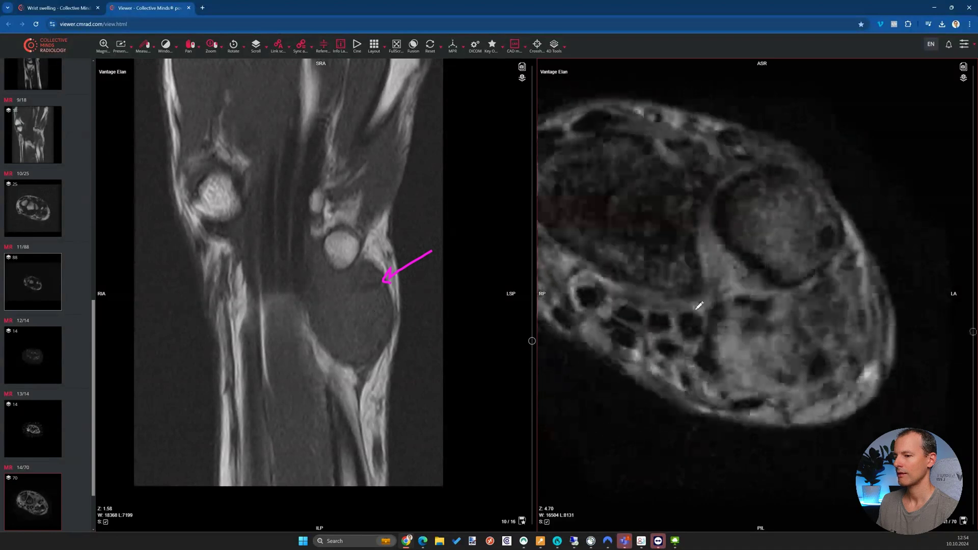
{"action": "scroll", "coordinate": [800, 281], "scroll_direction": "down", "scroll_amount": 2}
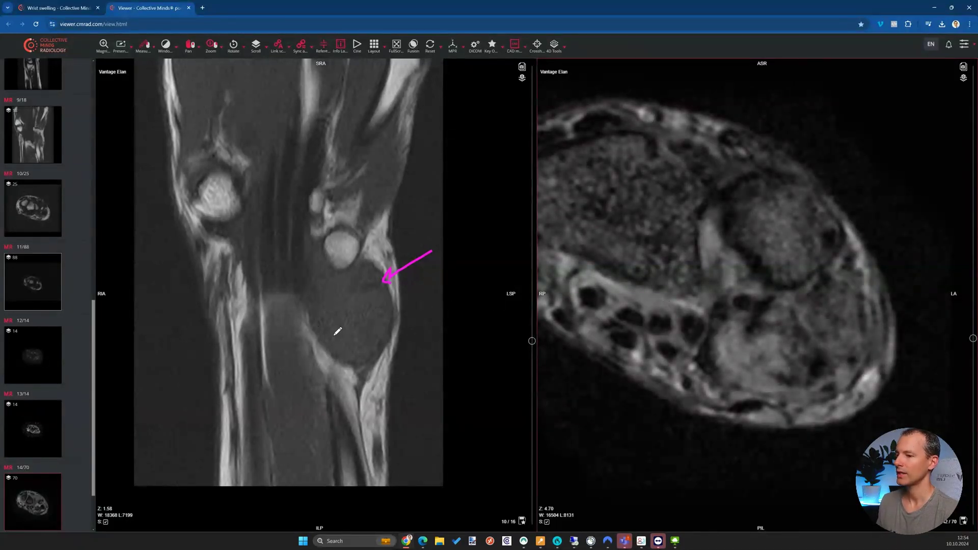
{"action": "scroll", "coordinate": [371, 340], "scroll_direction": "up", "scroll_amount": 3}
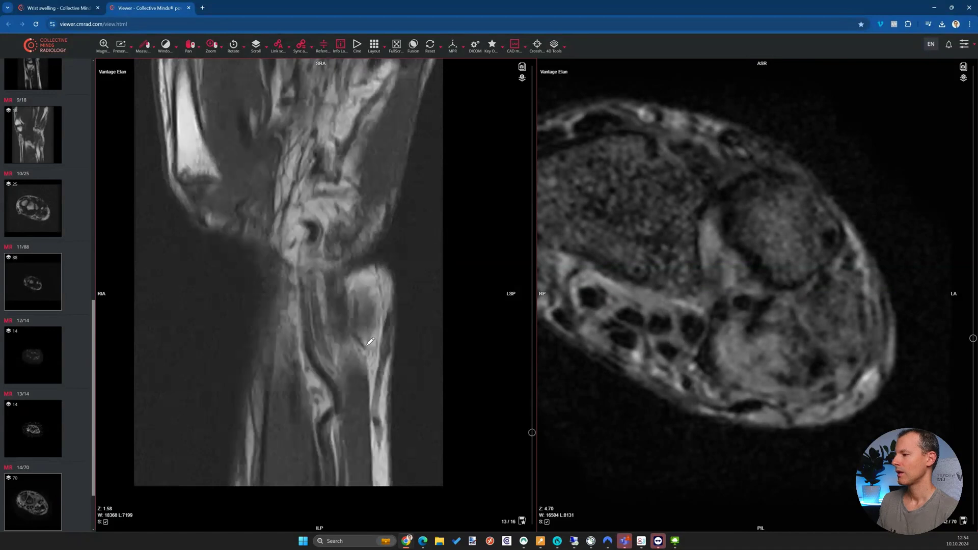
{"action": "scroll", "coordinate": [370, 341], "scroll_direction": "down", "scroll_amount": 1}
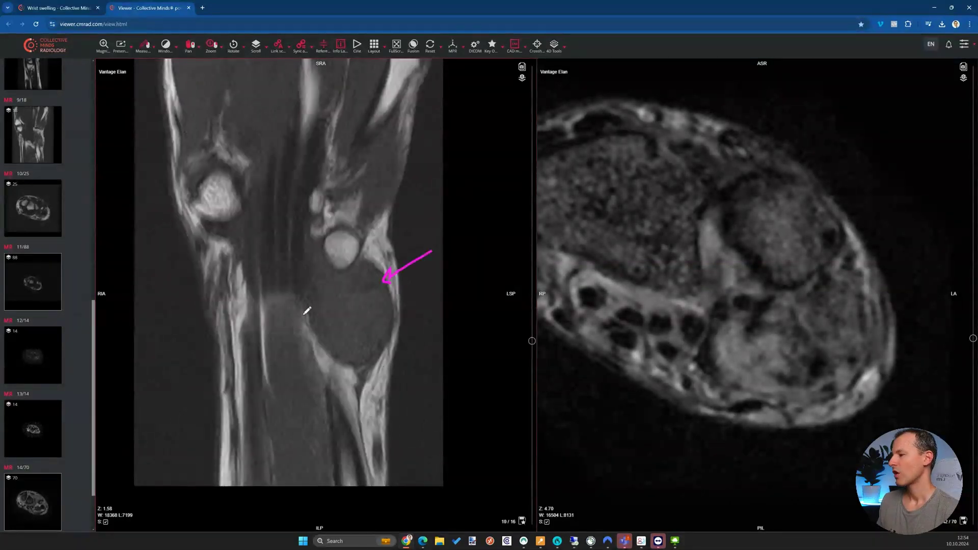
{"action": "left_click_drag", "start_coordinate": [24, 213], "coordinate": [316, 295]}
- Sketch temporary pen strokes around the mass and along its lower edge on the axial slice
{"action": "scroll", "coordinate": [373, 350], "scroll_direction": "down", "scroll_amount": 3}
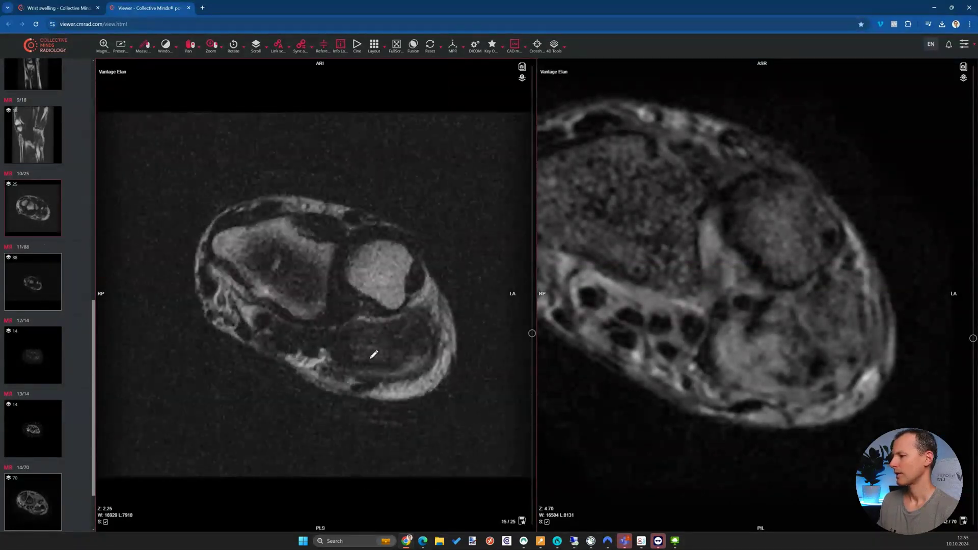
{"action": "mouse_move", "coordinate": [351, 355]}
{"action": "left_mouse_down"}
{"action": "mouse_move", "coordinate": [353, 362]}
{"action": "mouse_move", "coordinate": [348, 336]}
{"action": "mouse_move", "coordinate": [360, 362]}
{"action": "left_mouse_up"}
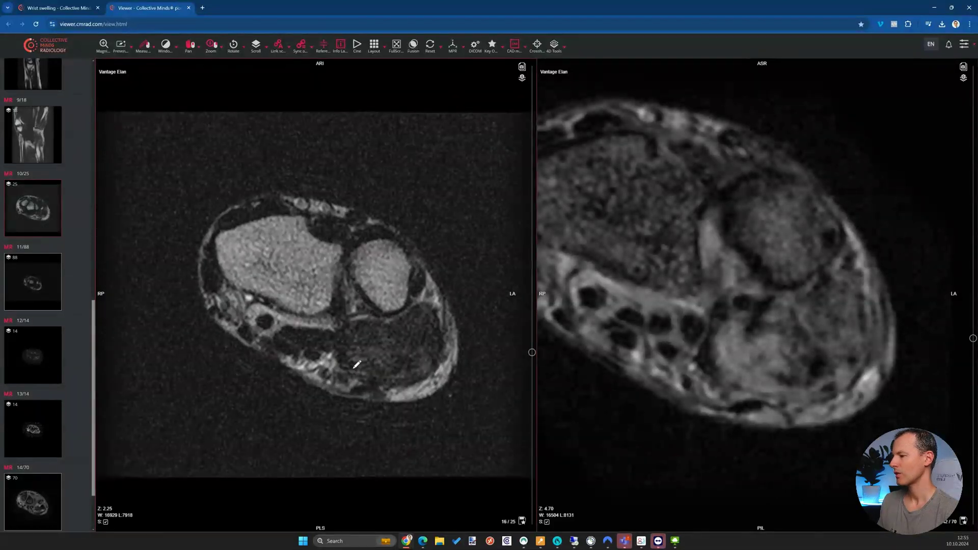
{"action": "mouse_move", "coordinate": [335, 336]}
{"action": "left_mouse_down"}
{"action": "mouse_move", "coordinate": [342, 364]}
{"action": "mouse_move", "coordinate": [402, 388]}
{"action": "mouse_move", "coordinate": [455, 340]}
{"action": "mouse_move", "coordinate": [430, 299]}
{"action": "mouse_move", "coordinate": [403, 321]}
{"action": "mouse_move", "coordinate": [368, 316]}
{"action": "mouse_move", "coordinate": [351, 331]}
{"action": "mouse_move", "coordinate": [354, 356]}
{"action": "mouse_move", "coordinate": [345, 359]}
{"action": "mouse_move", "coordinate": [340, 337]}
{"action": "left_mouse_up"}
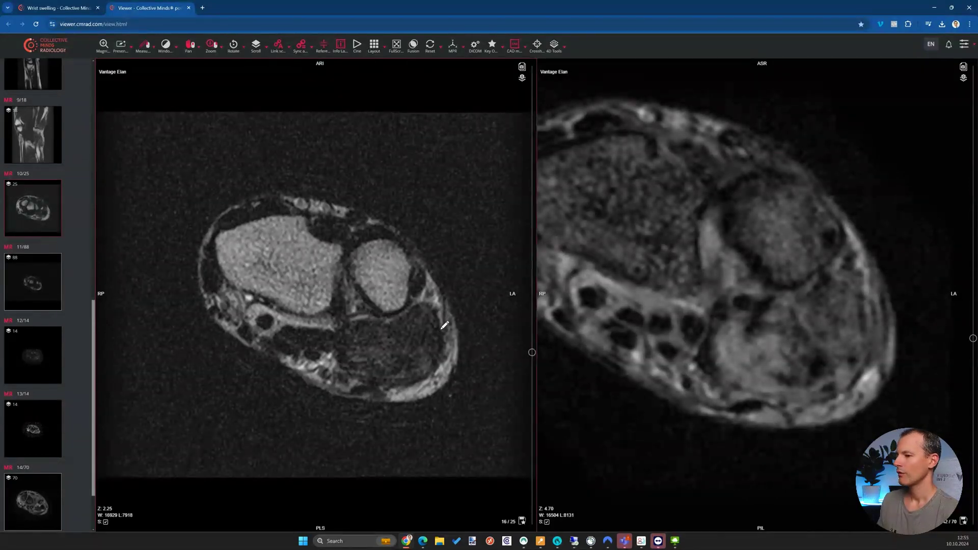
- Advance the axial series to slice 17 of 25
{"action": "scroll", "coordinate": [430, 326], "scroll_direction": "down", "scroll_amount": 1}
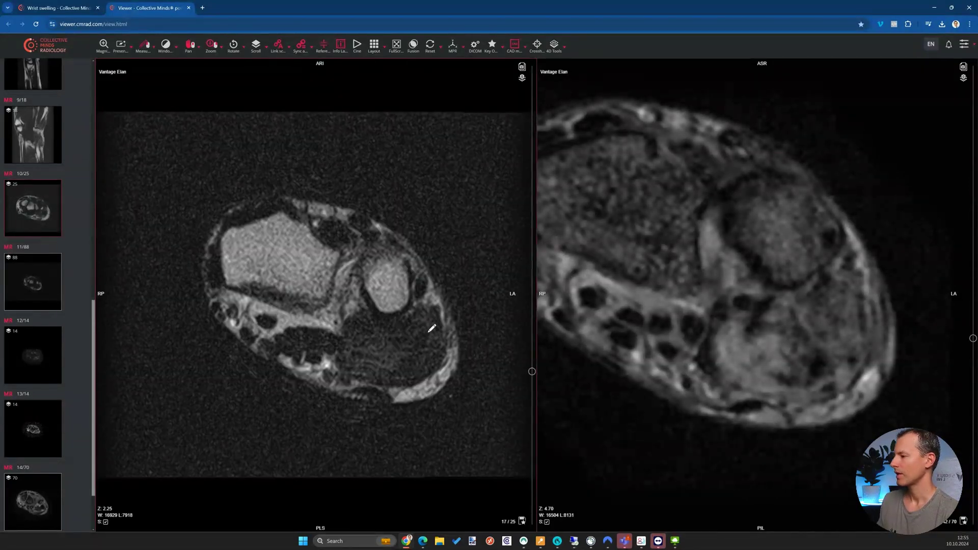
{"action": "scroll", "coordinate": [431, 328], "scroll_direction": "down", "scroll_amount": 1}
{"action": "scroll", "coordinate": [432, 328], "scroll_direction": "up", "scroll_amount": 1}
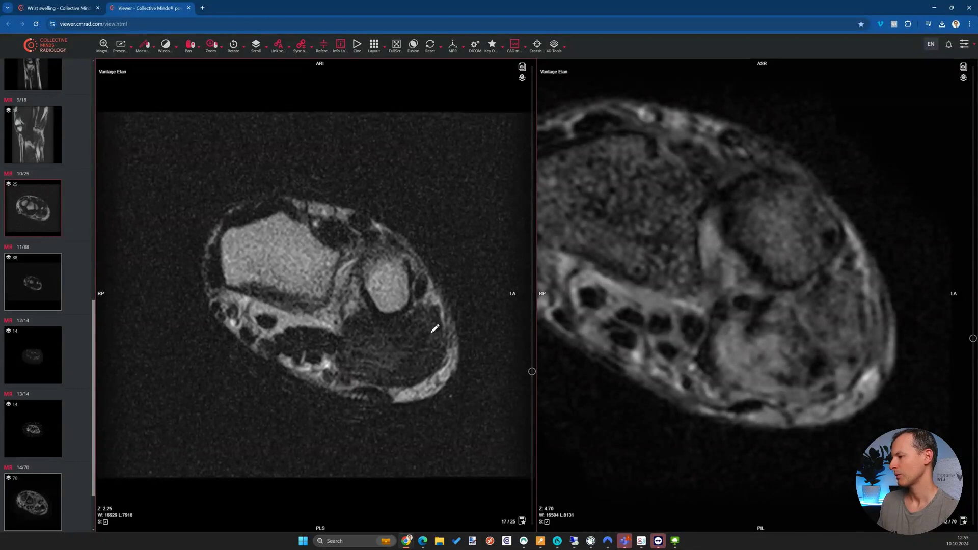